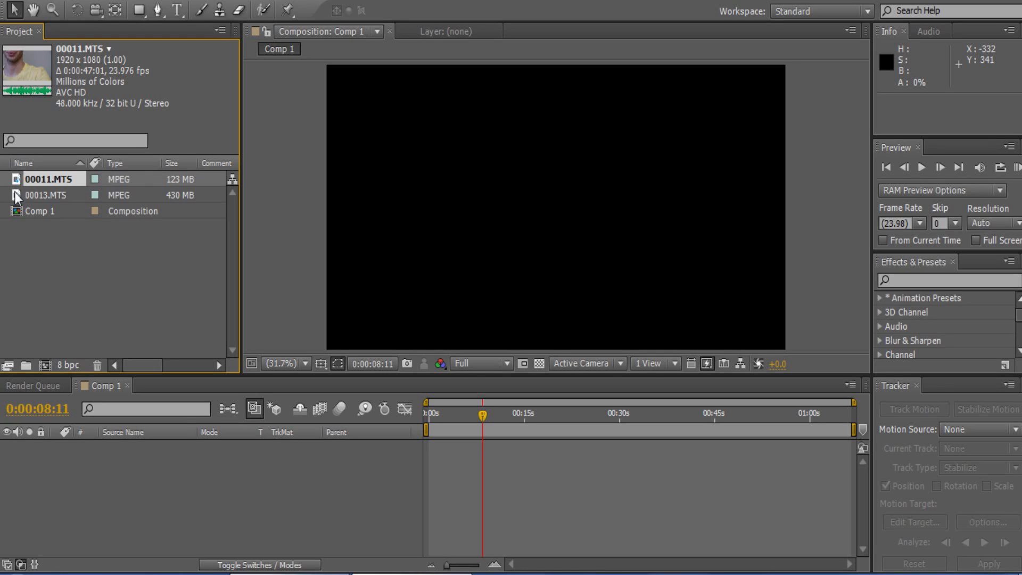
Step: Add the 00011.MTS clip to Comp 1, trim off its opening, and align its start with 0:00:00:00
drag(15, 183, 72, 516)
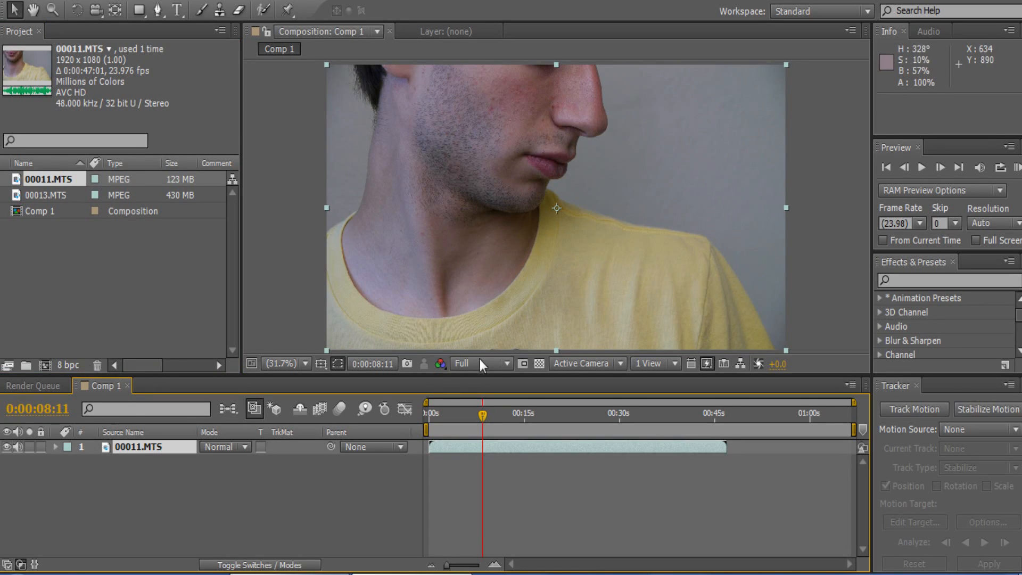
click(482, 413)
drag(430, 417, 476, 419)
mouse_move(429, 447)
mouse_down()
mouse_move(481, 447)
mouse_move(442, 448)
mouse_up()
key(Home)
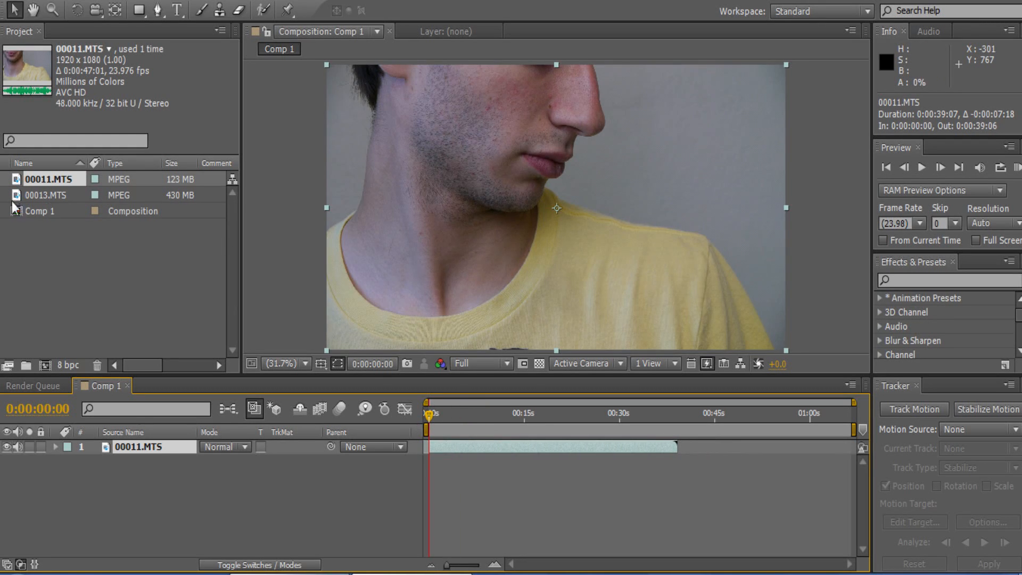
Step: Place 00013.MTS above 00011.MTS in Comp 1, trim its opening, and start the layer at 0:00:00:00
drag(15, 197, 109, 445)
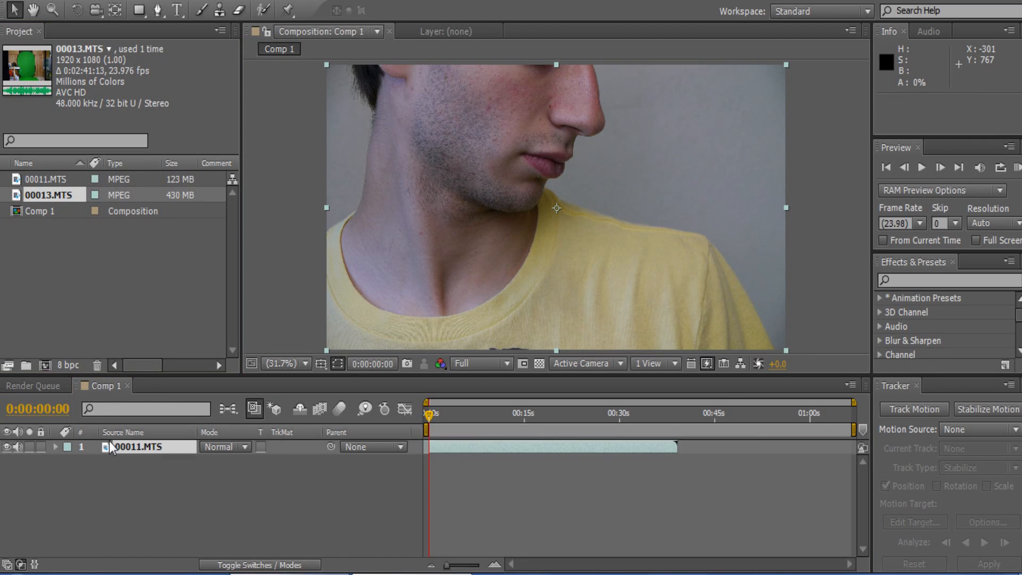
drag(434, 416, 688, 426)
drag(430, 447, 410, 420)
drag(453, 445, 451, 445)
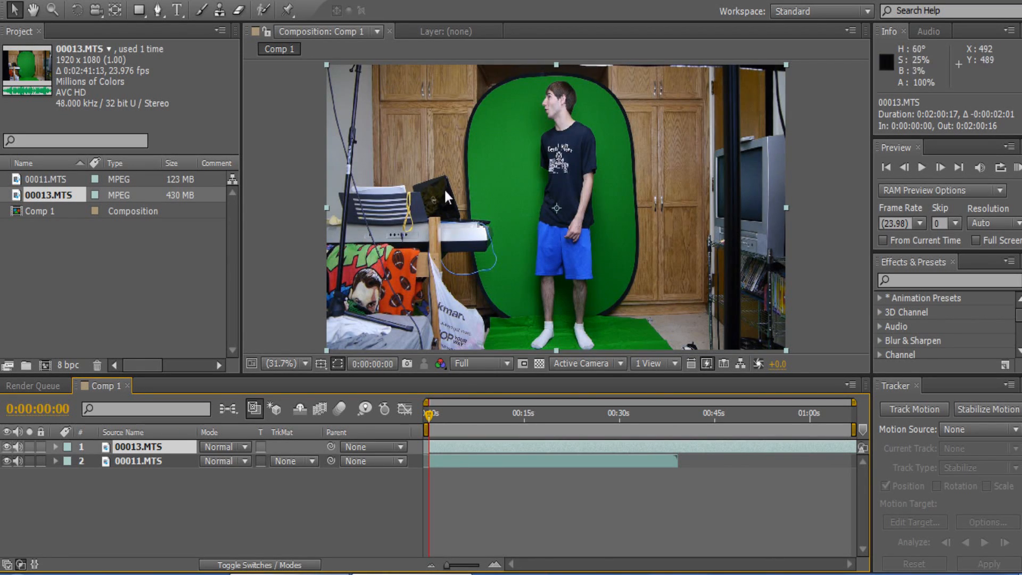
Step: Toggle the visibility of the 00013.MTS layer to compare it with the 00011.MTS background beneath
click(145, 461)
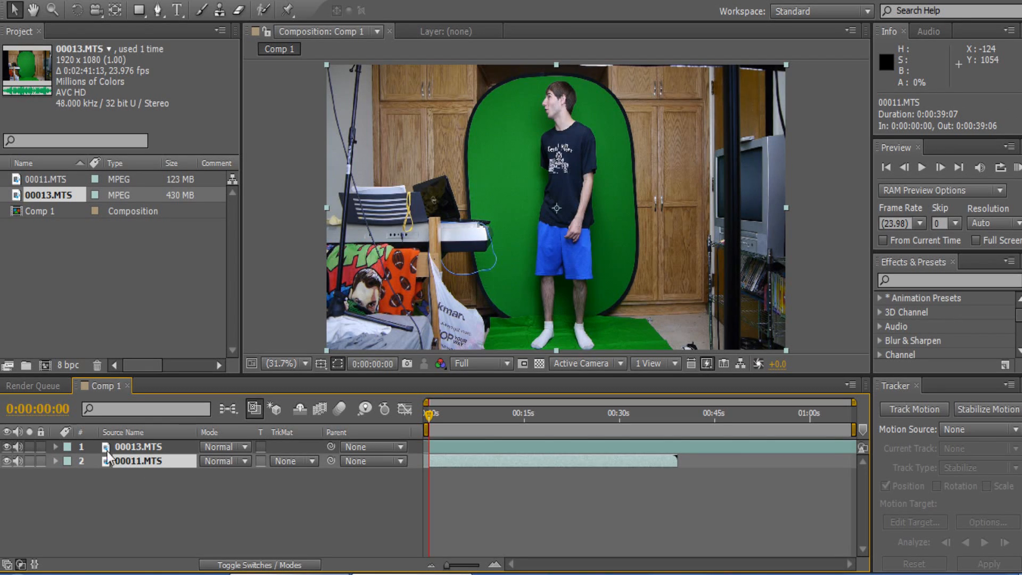
click(129, 450)
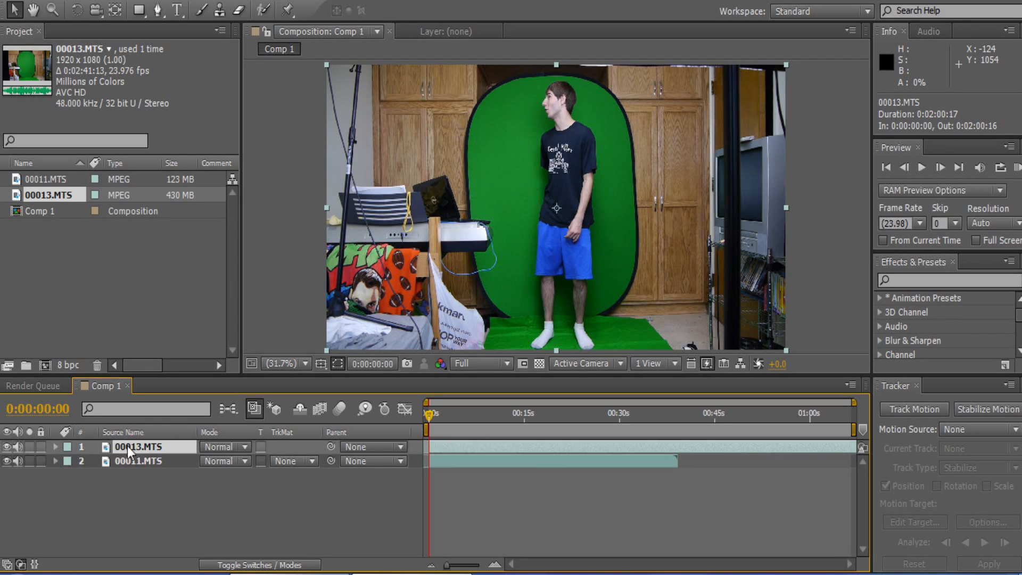
click(8, 446)
click(8, 446)
click(7, 447)
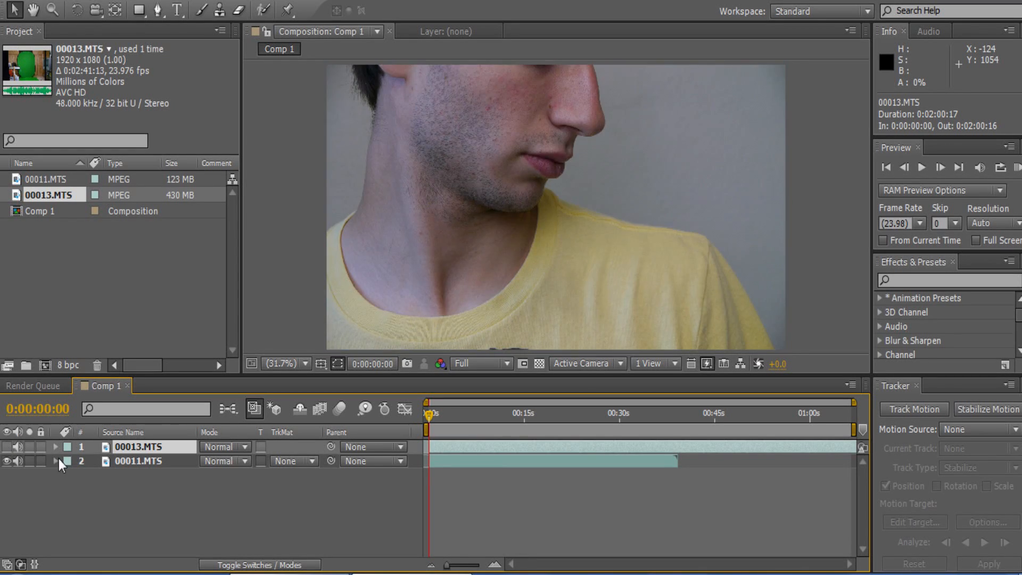
click(115, 461)
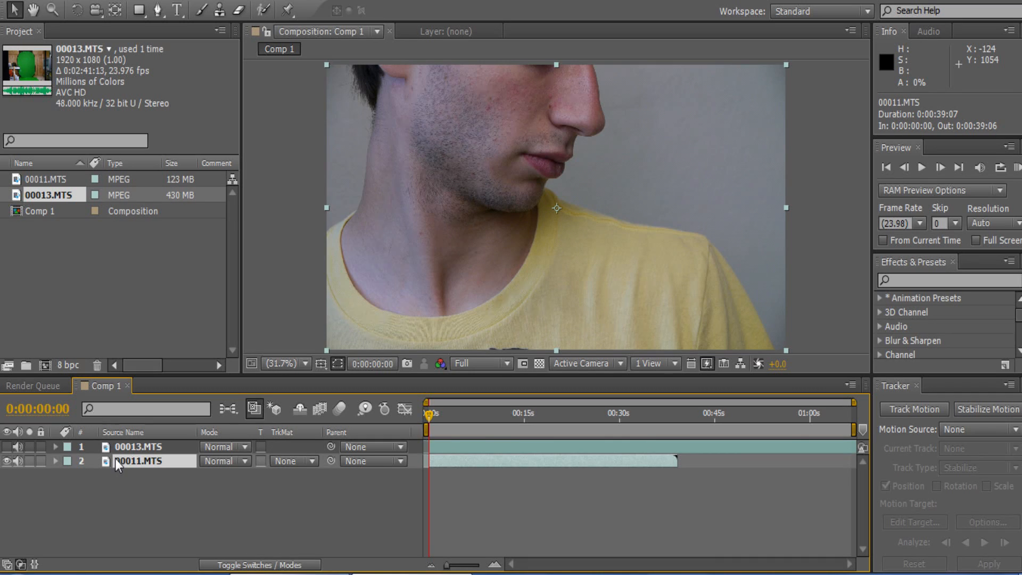
click(8, 446)
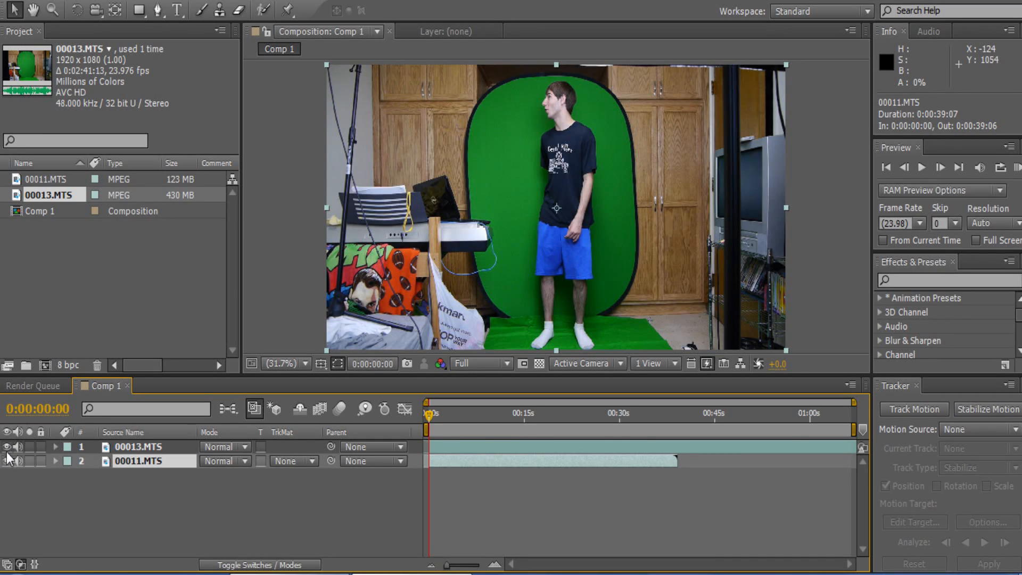
Step: Draw a closed Pen tool mask on the 00013.MTS layer around the standing man, keeping only green screen around him
click(126, 447)
click(157, 10)
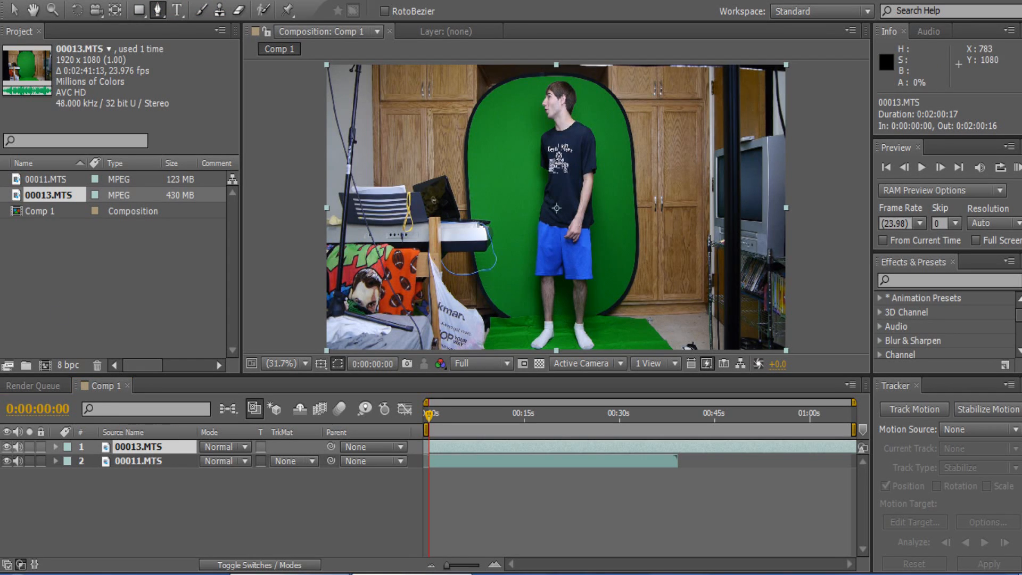
click(512, 350)
click(516, 335)
click(523, 317)
click(521, 301)
click(507, 247)
click(496, 185)
click(497, 124)
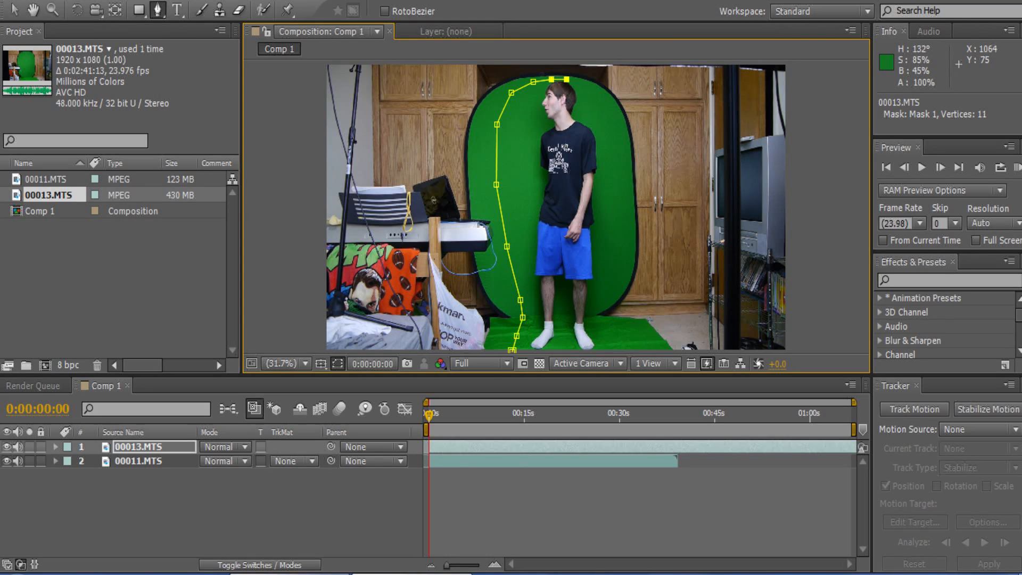
click(623, 201)
click(591, 310)
click(600, 329)
click(597, 351)
click(511, 350)
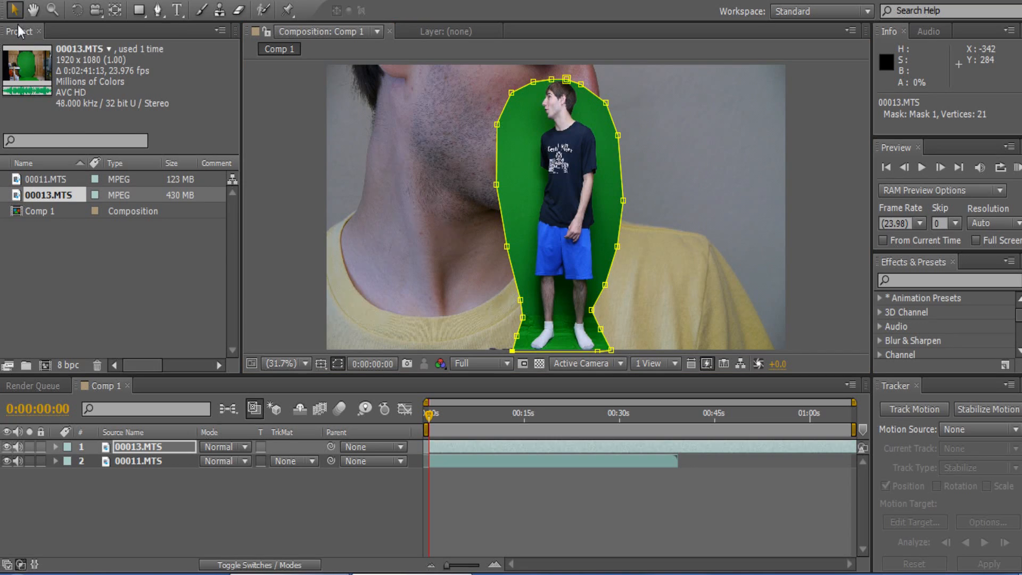
click(80, 291)
key(v)
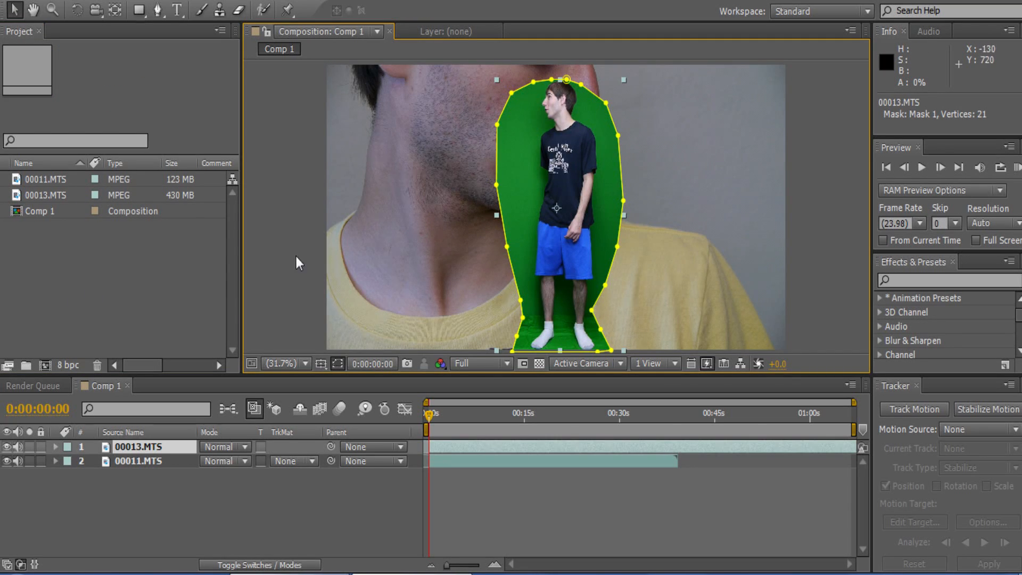
click(308, 495)
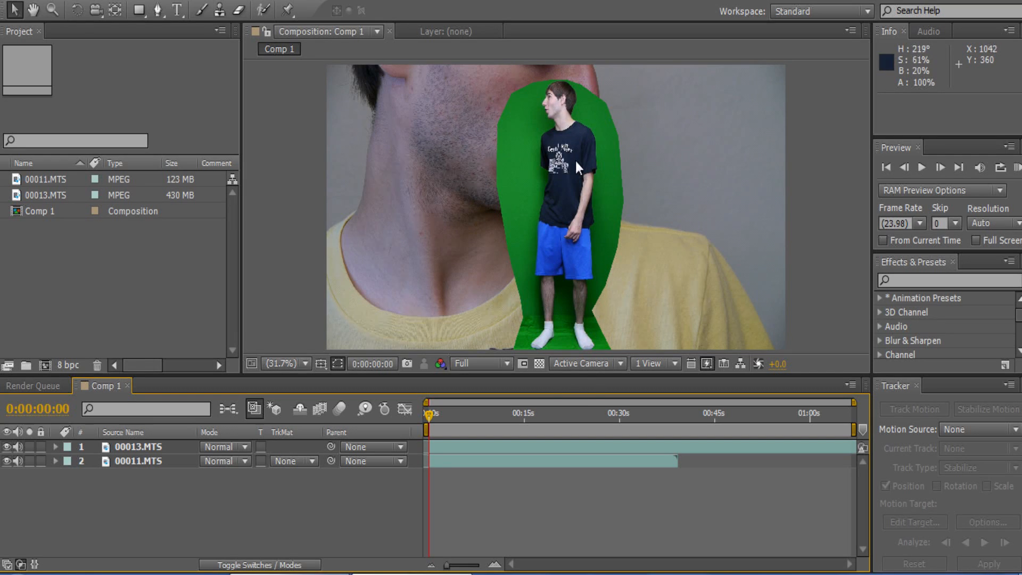
Step: Go to 0:00:08:02 and examine the masked man and surrounding green screen up close, ending with the whole frame in view
drag(432, 417, 483, 404)
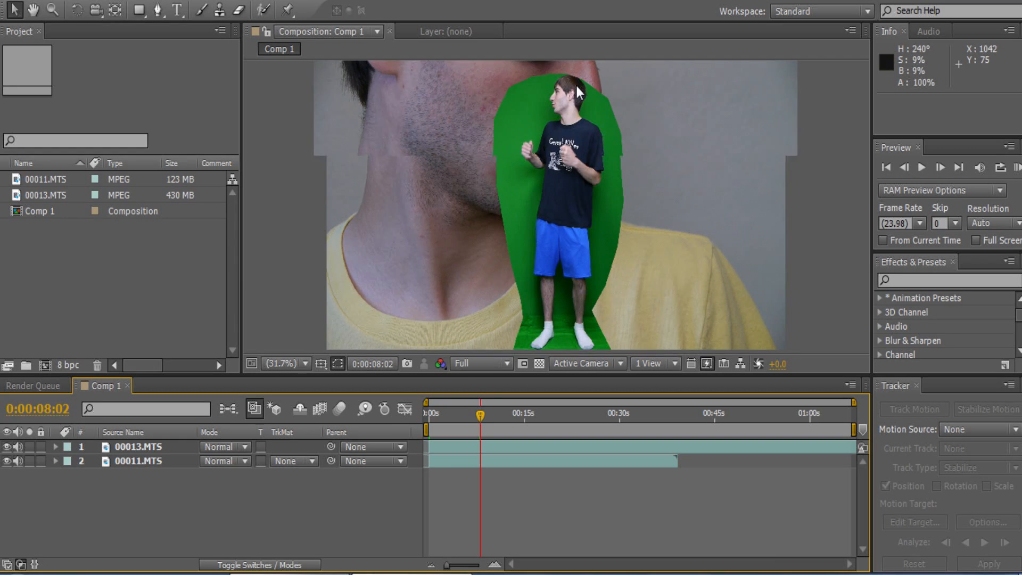
scroll(576, 81, up, 3)
click(33, 10)
drag(481, 117, 484, 274)
key(v)
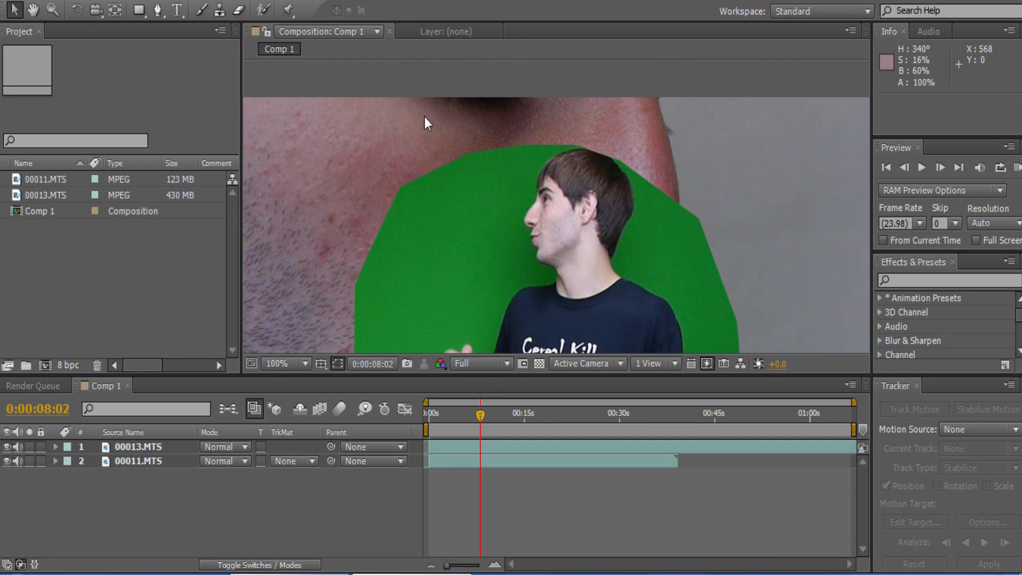
scroll(589, 157, down, 2)
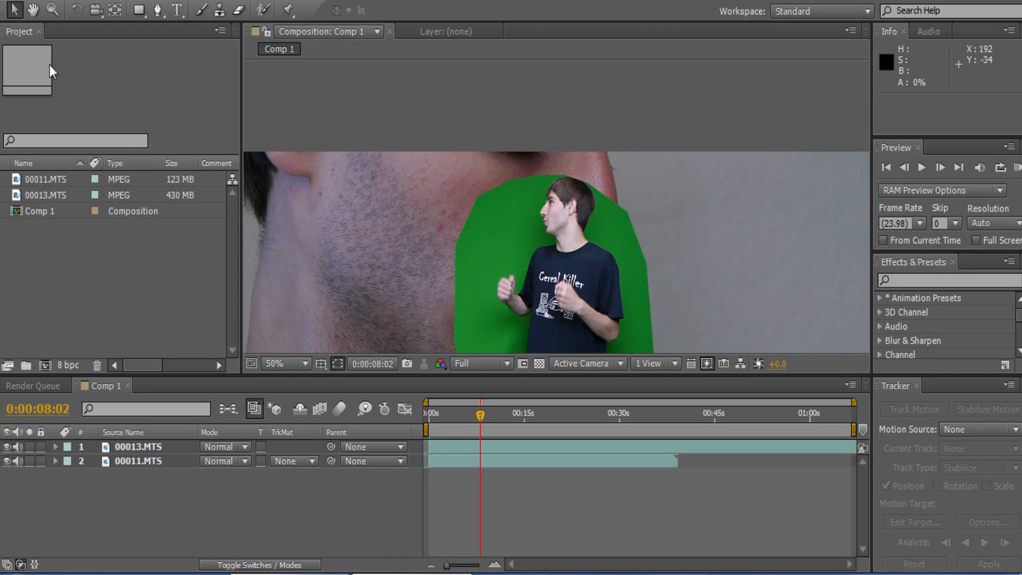
click(33, 10)
scroll(570, 93, down, 2)
click(292, 367)
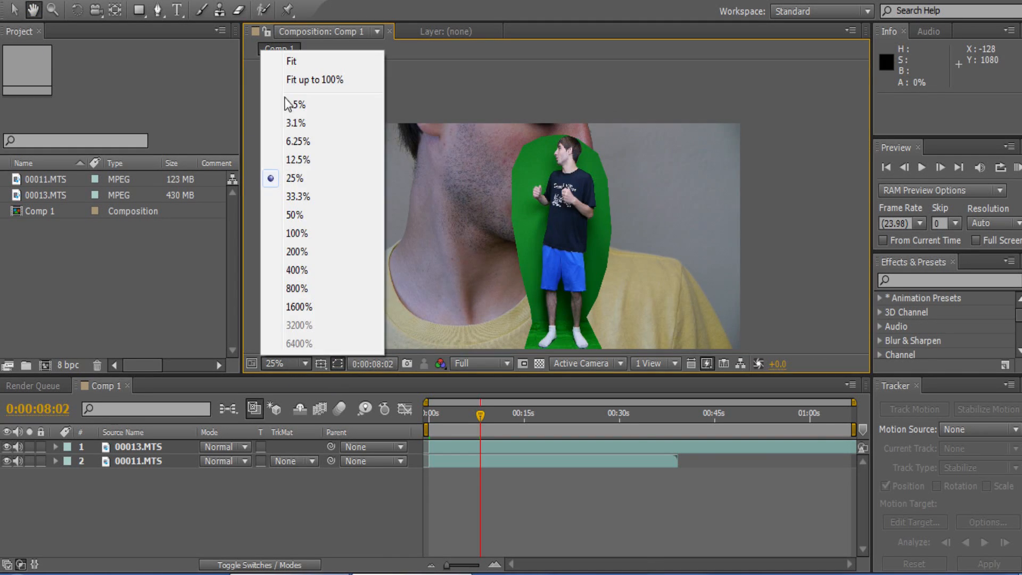
click(293, 62)
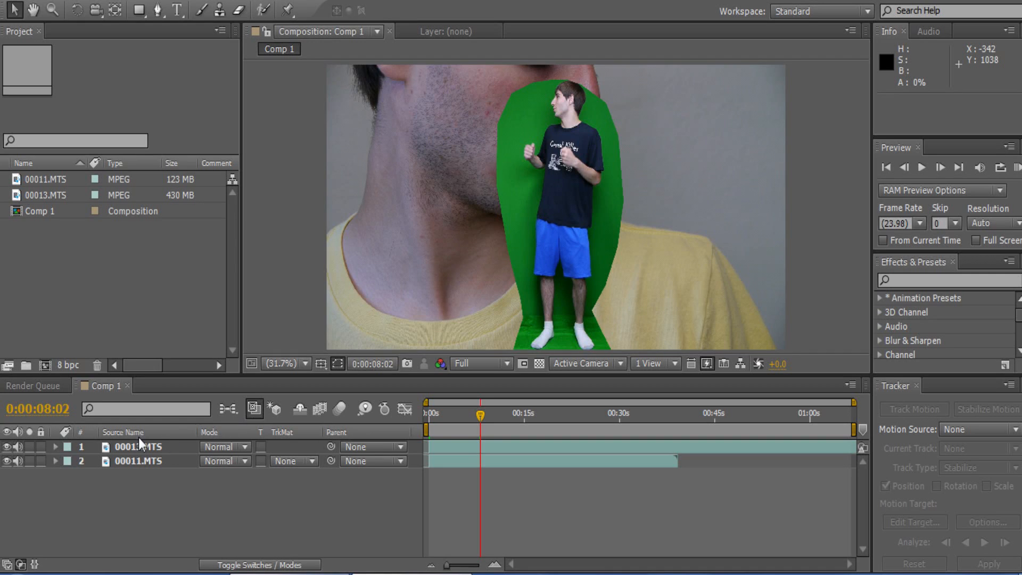
Step: Move the masked 00013.MTS layer slightly up and right in the frame, to about position 998, 505
click(140, 446)
drag(555, 192, 562, 187)
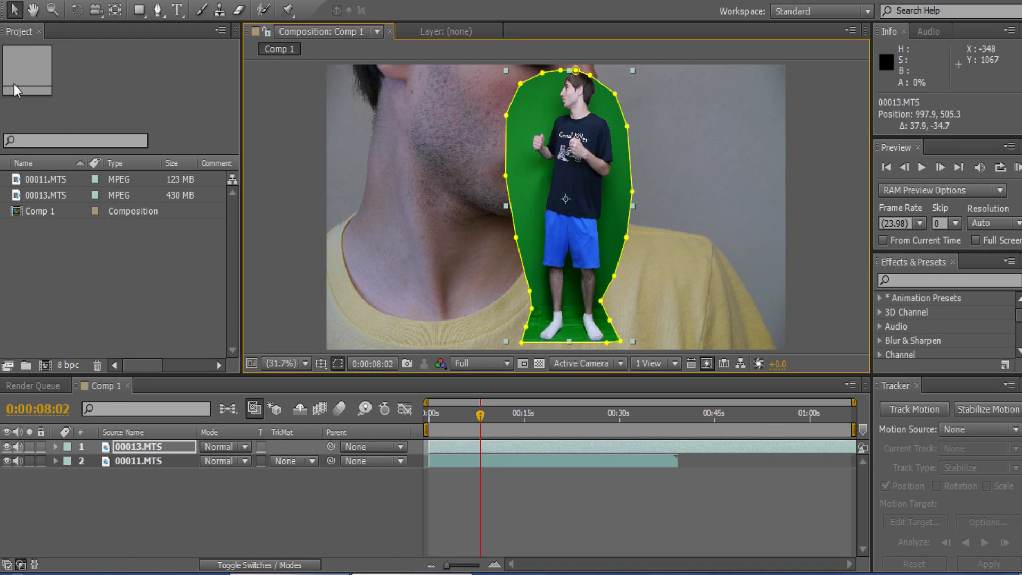
double_click(126, 446)
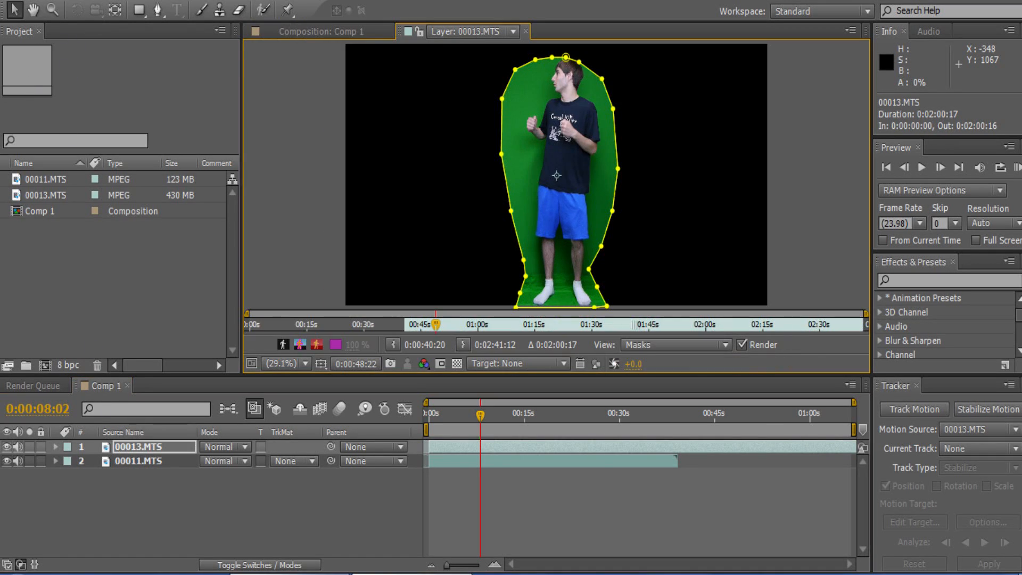
click(526, 31)
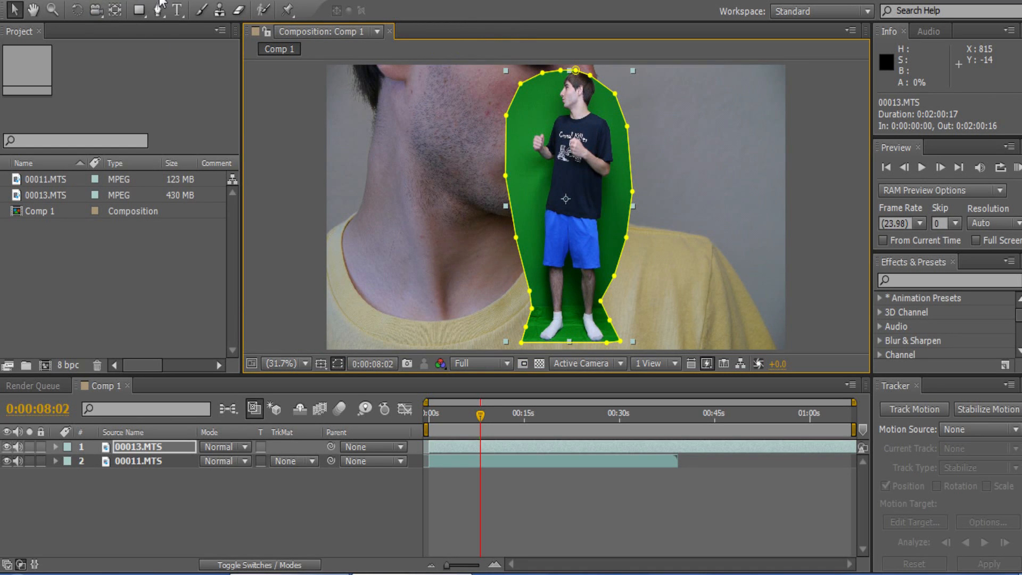
Step: Apply the Keylight (1.2) effect to 00013.MTS and sample the green backdrop as its Screen Colour
click(161, 2)
mouse_move(219, 242)
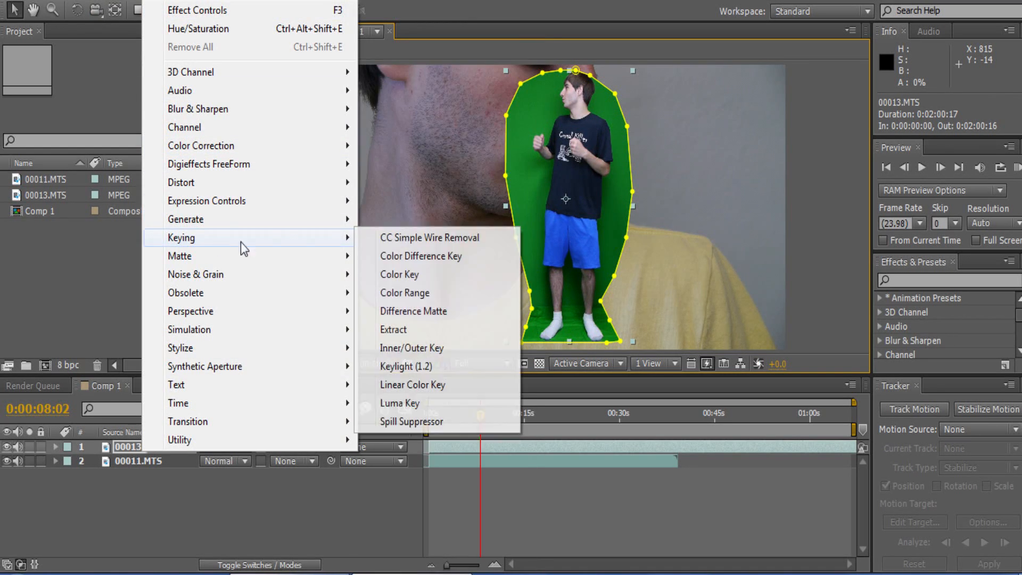
click(392, 367)
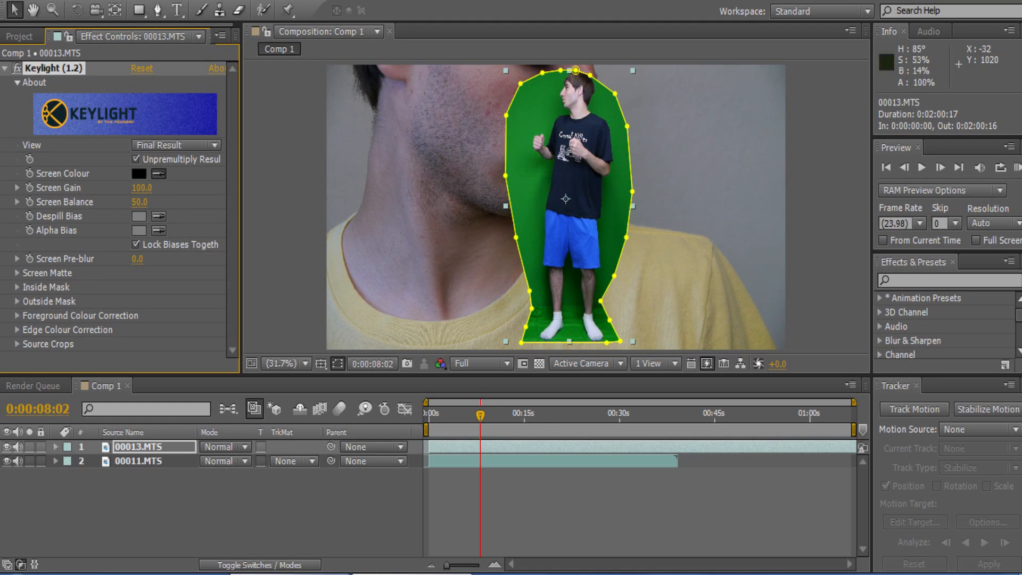
click(518, 141)
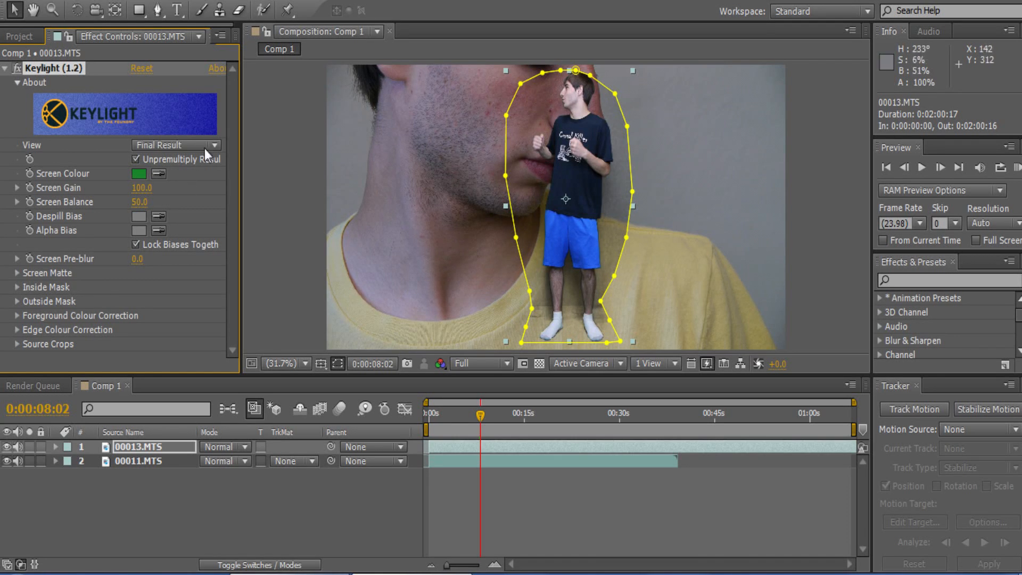
Step: Refine Keylight's Screen Colour to the darker green 286531 while checking the key around the shorts
scroll(577, 288, up, 3)
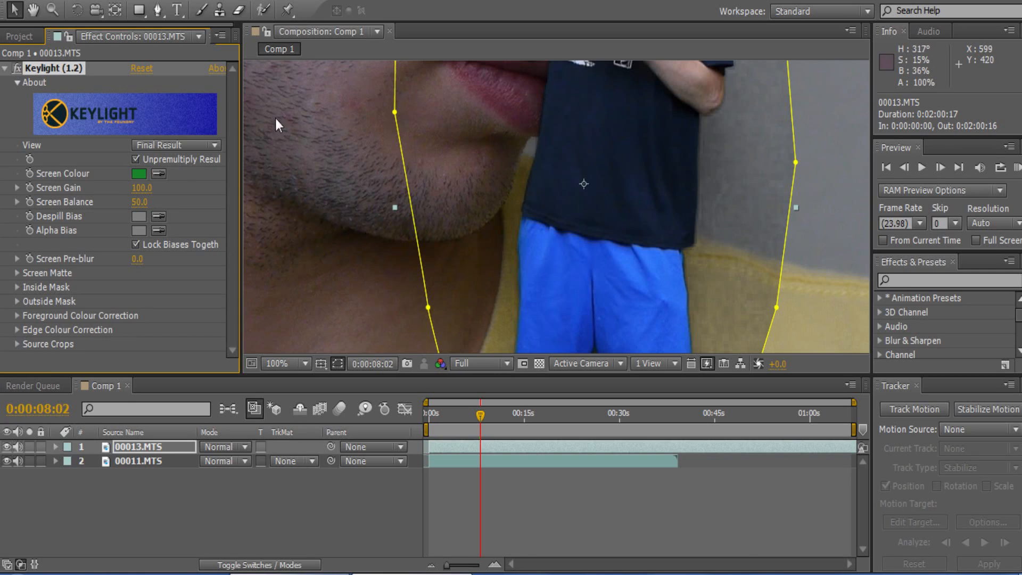
click(33, 10)
drag(687, 197, 575, 109)
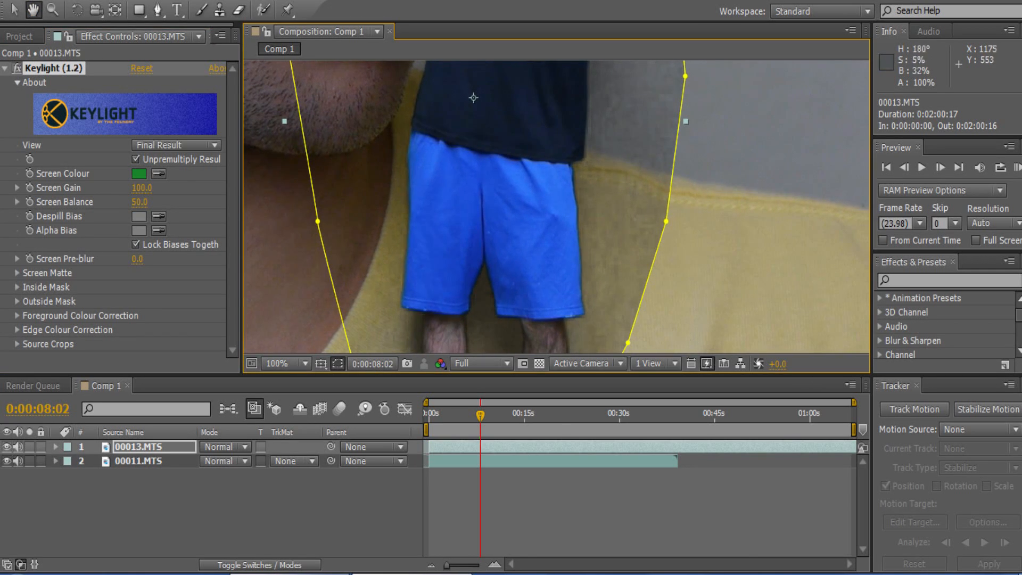
click(13, 11)
click(135, 174)
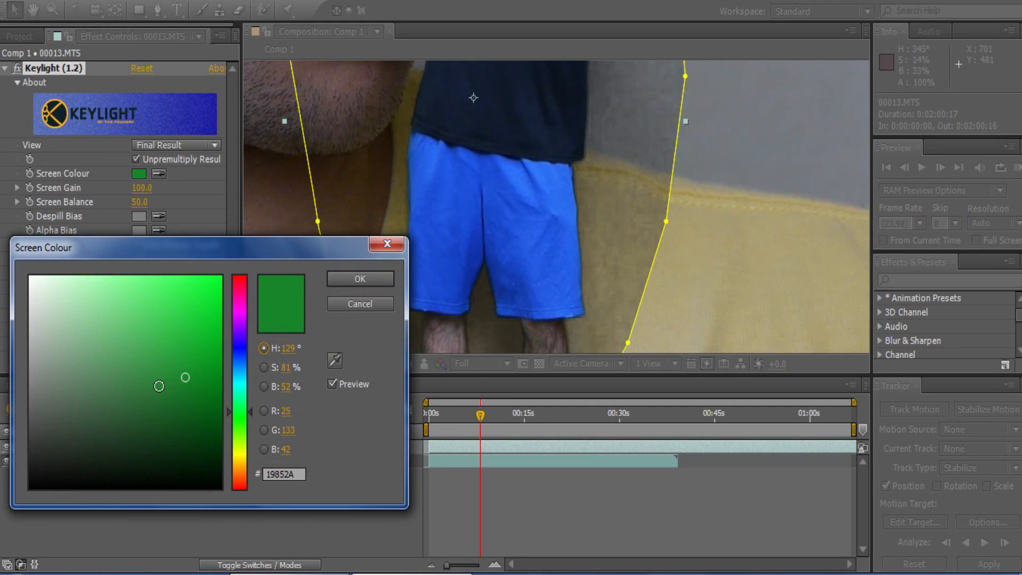
drag(185, 383, 149, 403)
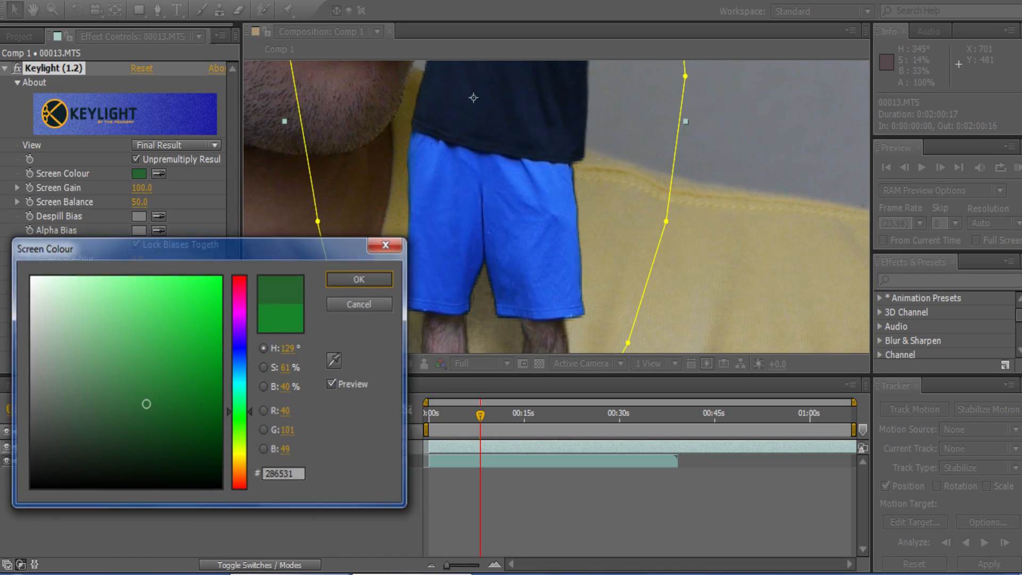
click(361, 278)
Step: Raise Keylight's Screen Gain to 135 to clear the remaining backdrop, and fit the composition in view
drag(142, 188, 152, 188)
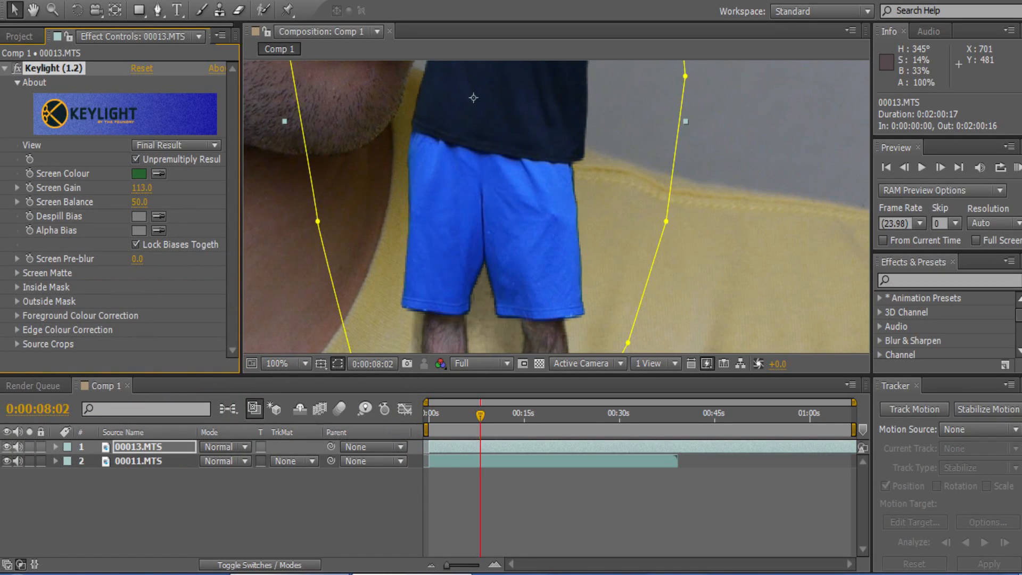
click(141, 188)
text(122)
key(Return)
drag(142, 188, 148, 188)
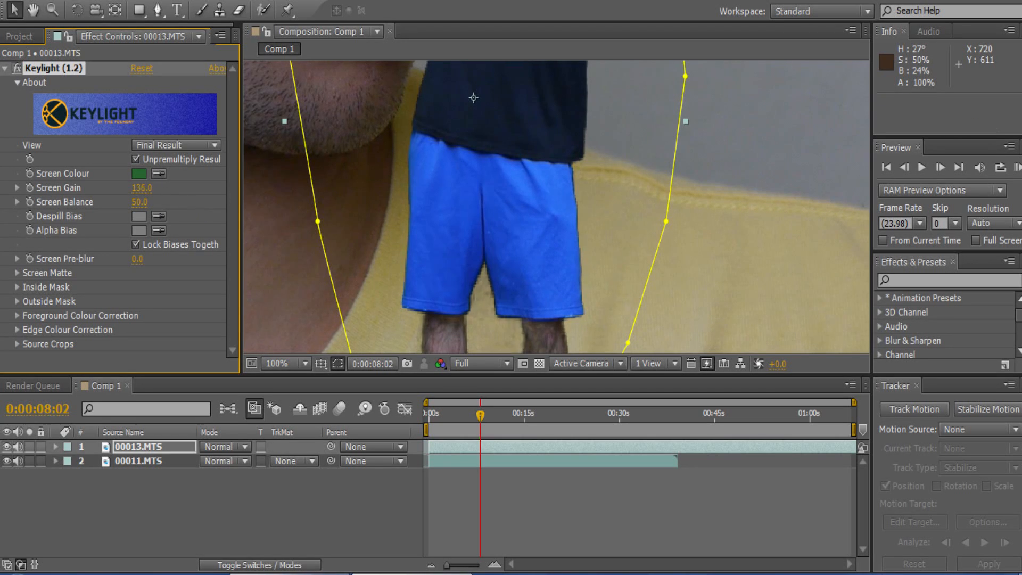
click(288, 366)
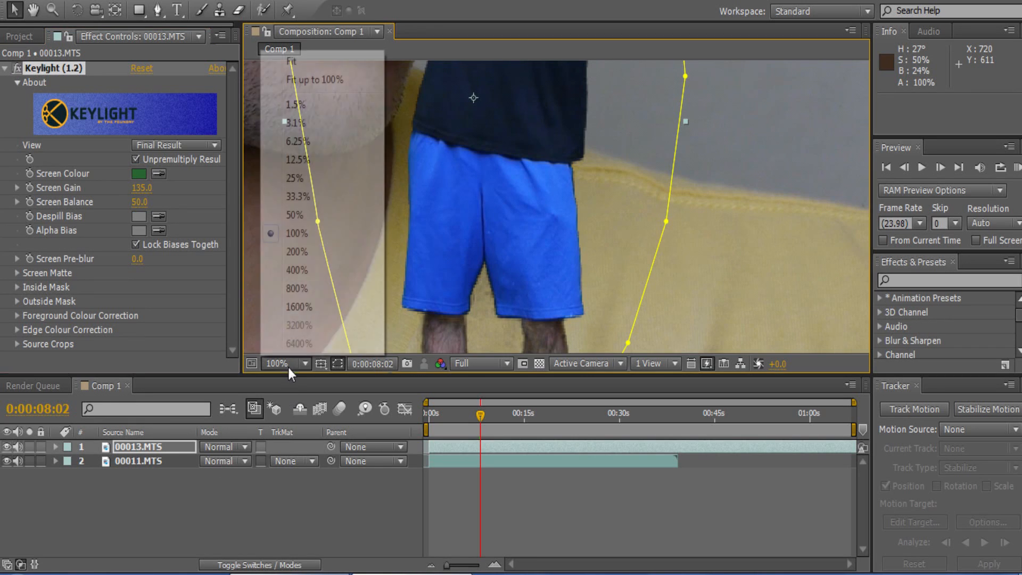
click(298, 77)
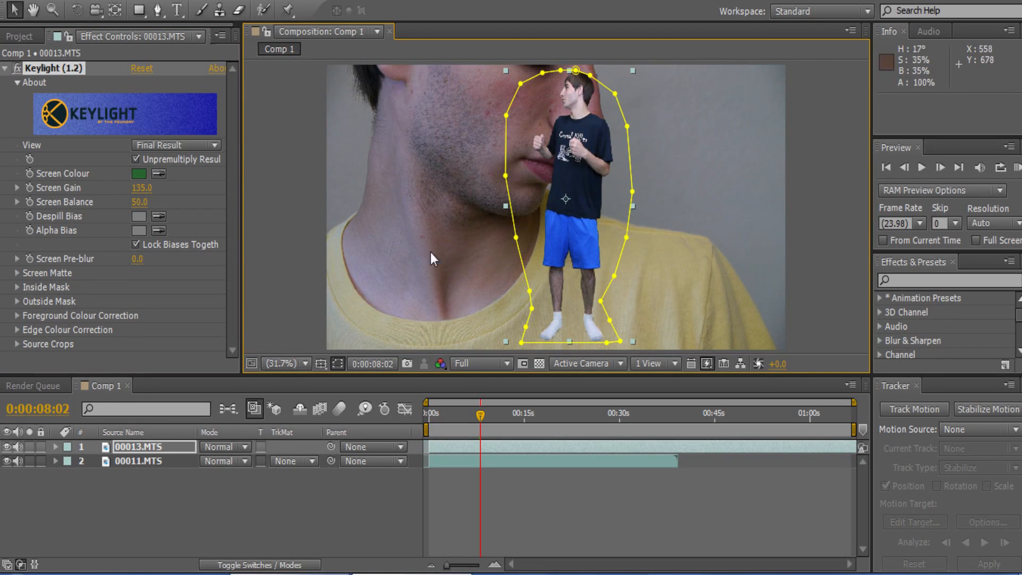
Step: Apply the Refine Matte effect to the keyed 00013.MTS layer
click(4, 67)
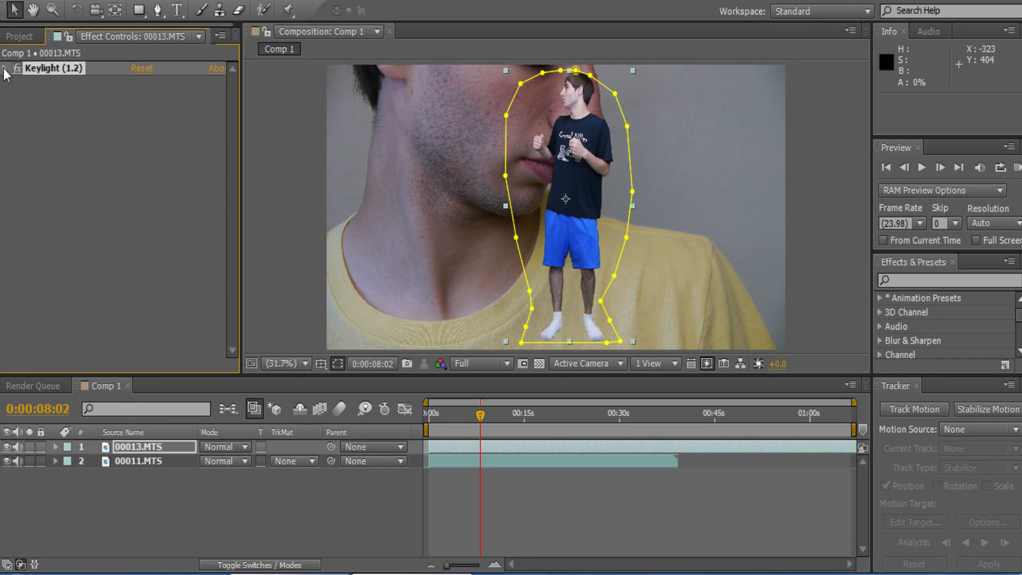
right_click(33, 96)
mouse_move(98, 355)
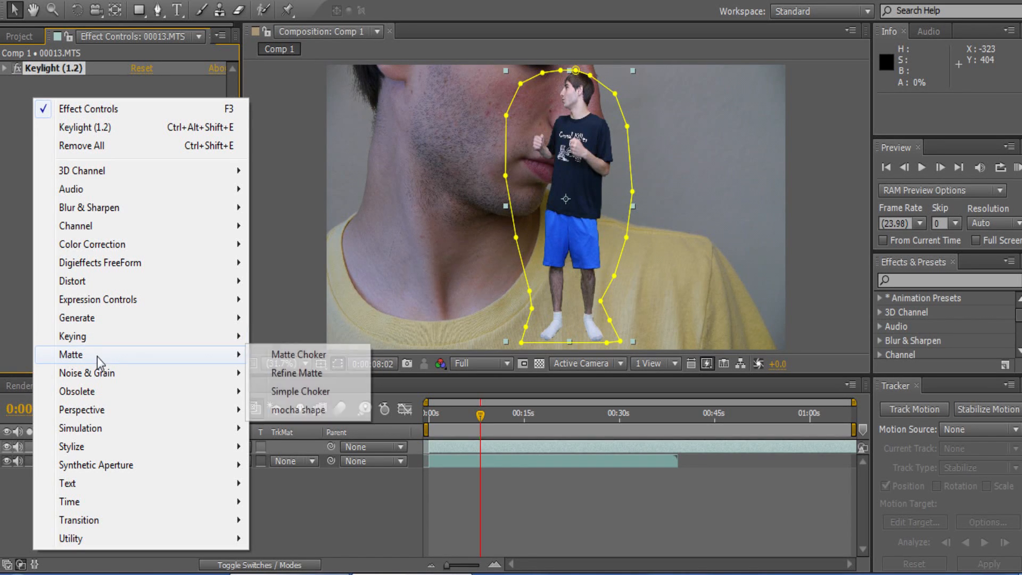
click(278, 371)
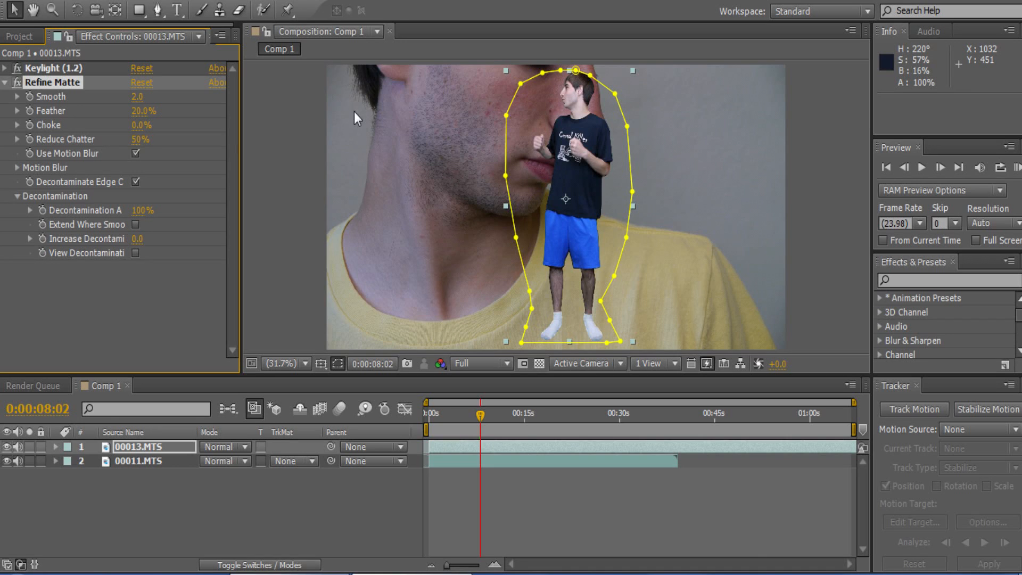
Step: Turn off Refine Matte and examine the raw keyed edges of the man's shirt, shorts and elbow up close at 400%
click(18, 83)
scroll(479, 221, up, 5)
scroll(474, 218, down, 2)
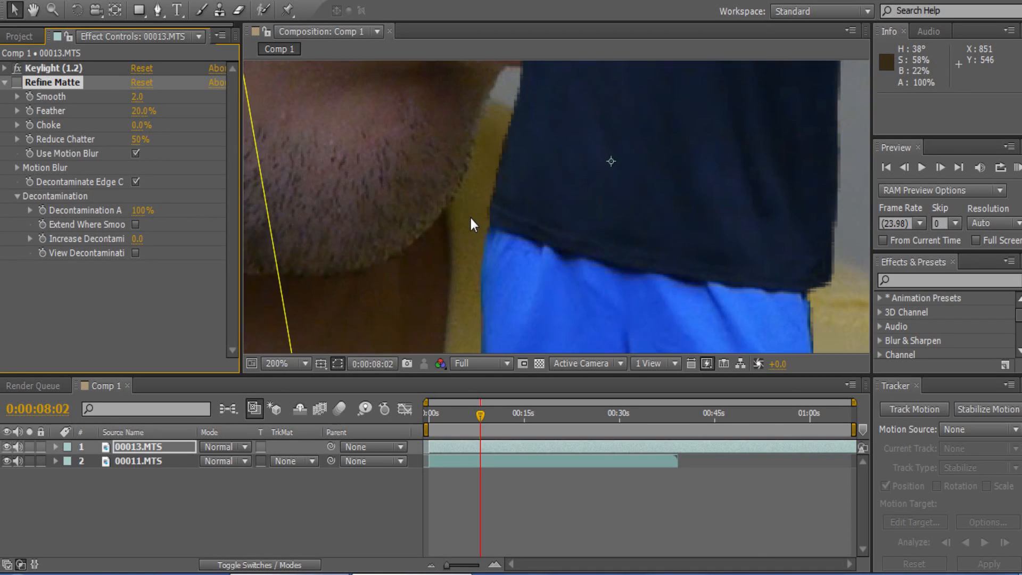
click(33, 10)
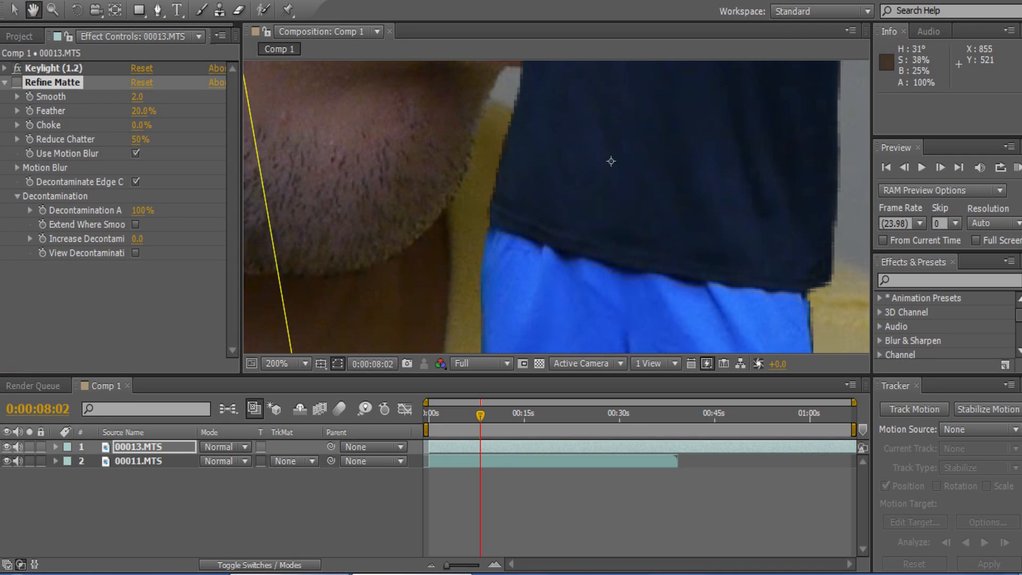
drag(609, 160, 307, 353)
scroll(392, 237, up, 1)
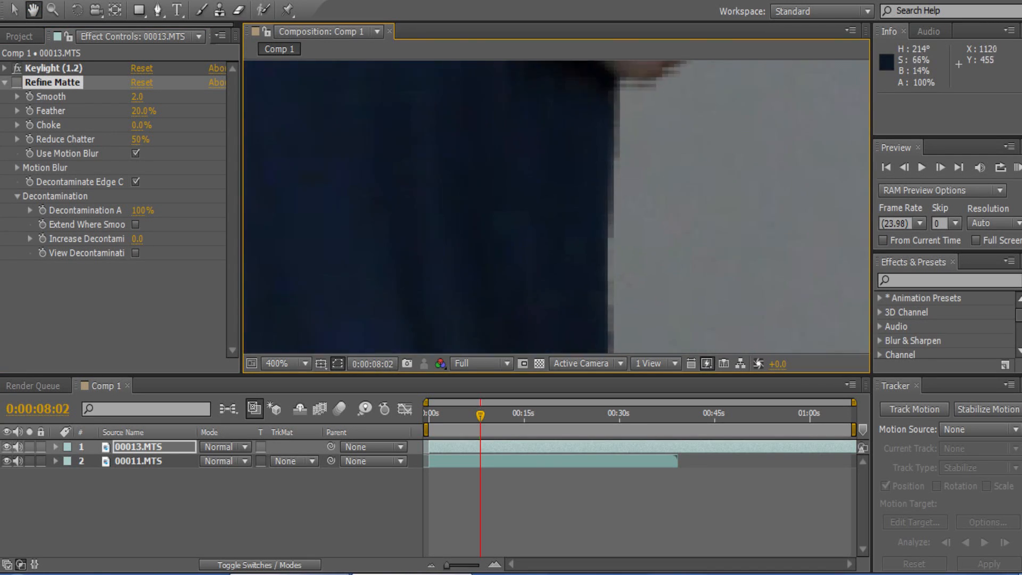
scroll(319, 298, down, 1)
scroll(391, 191, up, 1)
drag(392, 192, 309, 284)
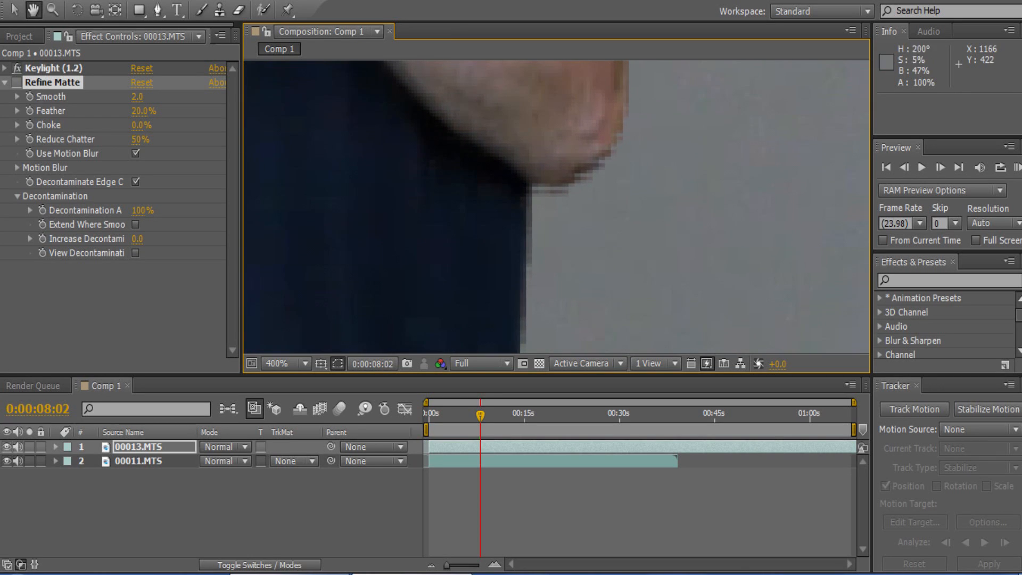
Step: Delete the disabled Refine Matte effect from 00013.MTS and apply a fresh Refine Matte in its place
click(14, 10)
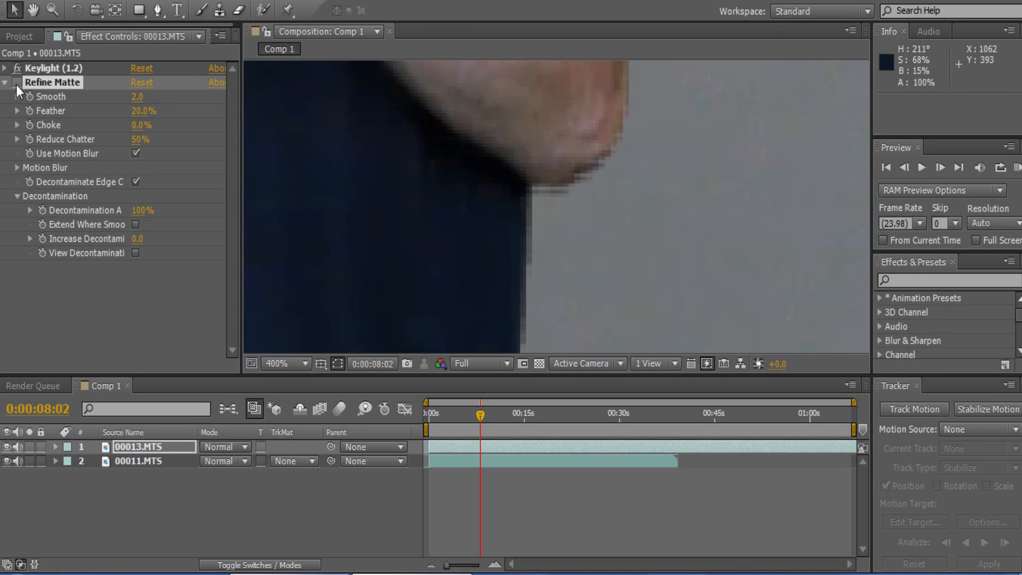
click(50, 85)
key(Delete)
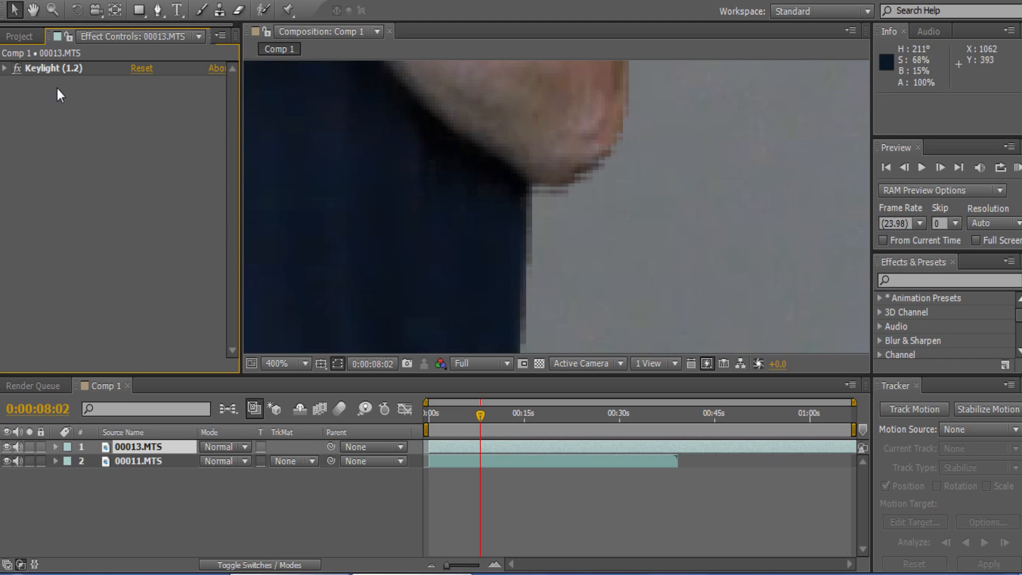
right_click(77, 109)
mouse_move(260, 361)
click(331, 381)
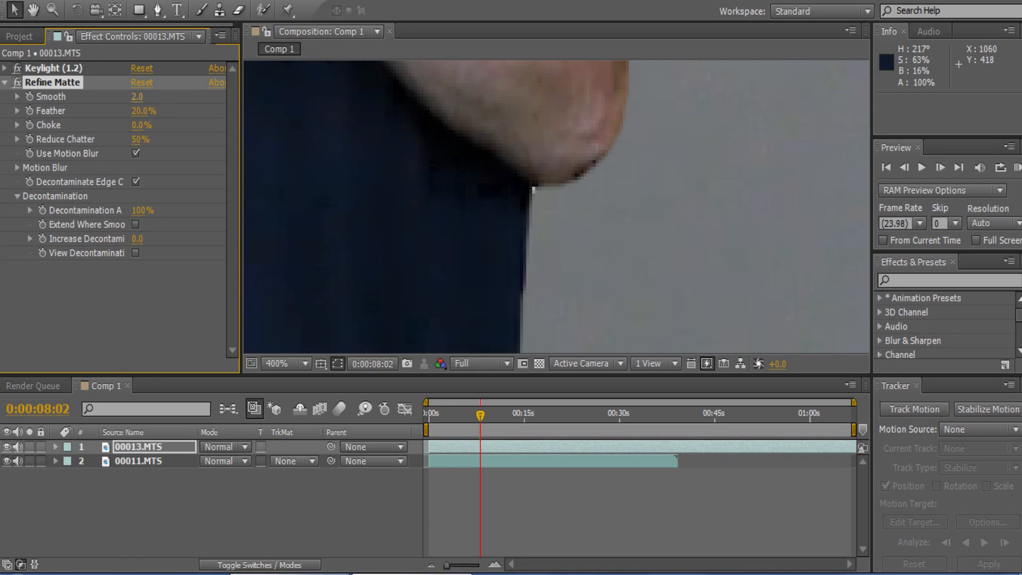
Step: Raise Refine Matte's Smooth to 5.4 and fit the whole composition in view
drag(138, 97, 155, 97)
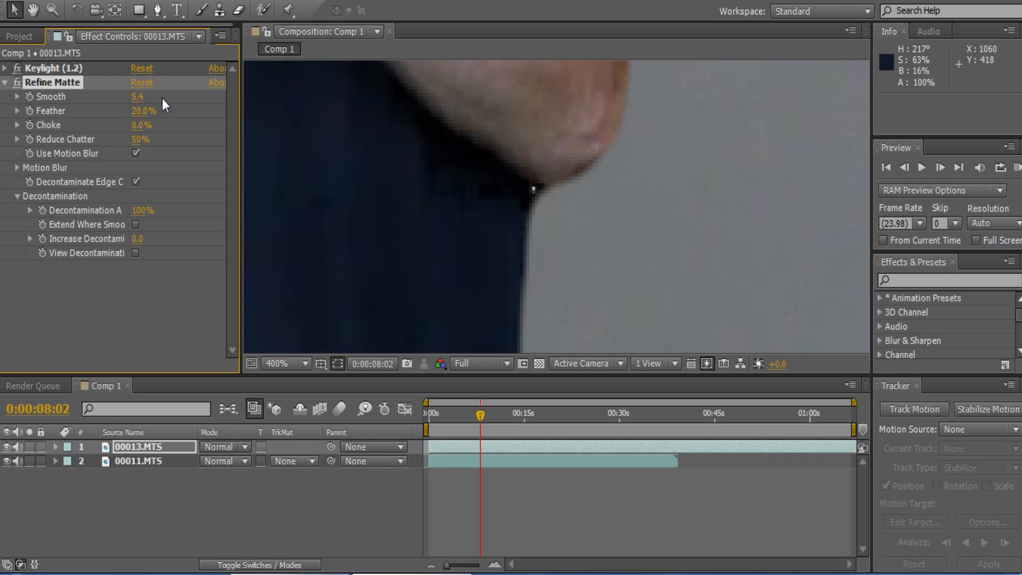
click(19, 85)
click(6, 82)
click(31, 161)
click(271, 365)
click(296, 60)
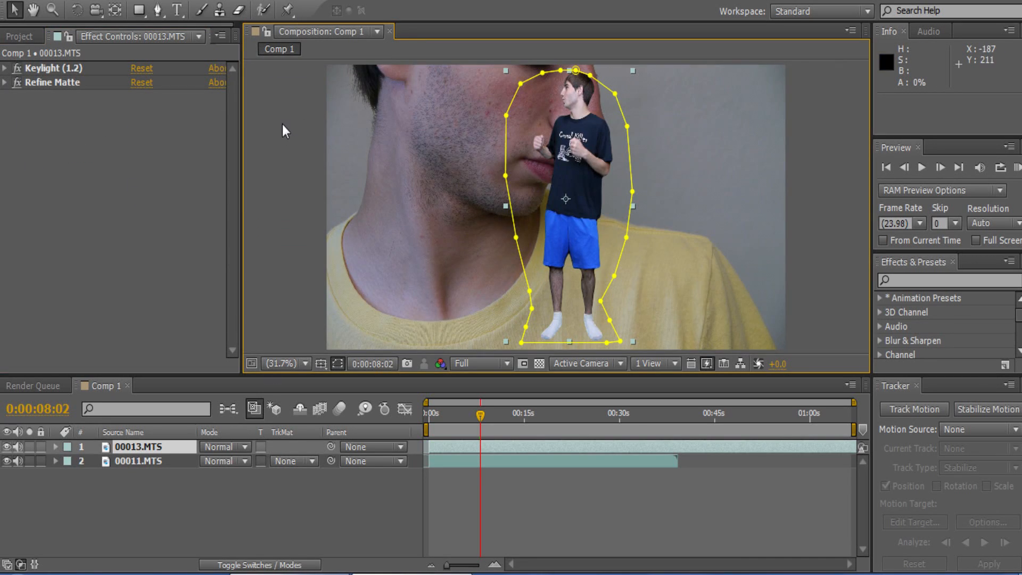
click(50, 159)
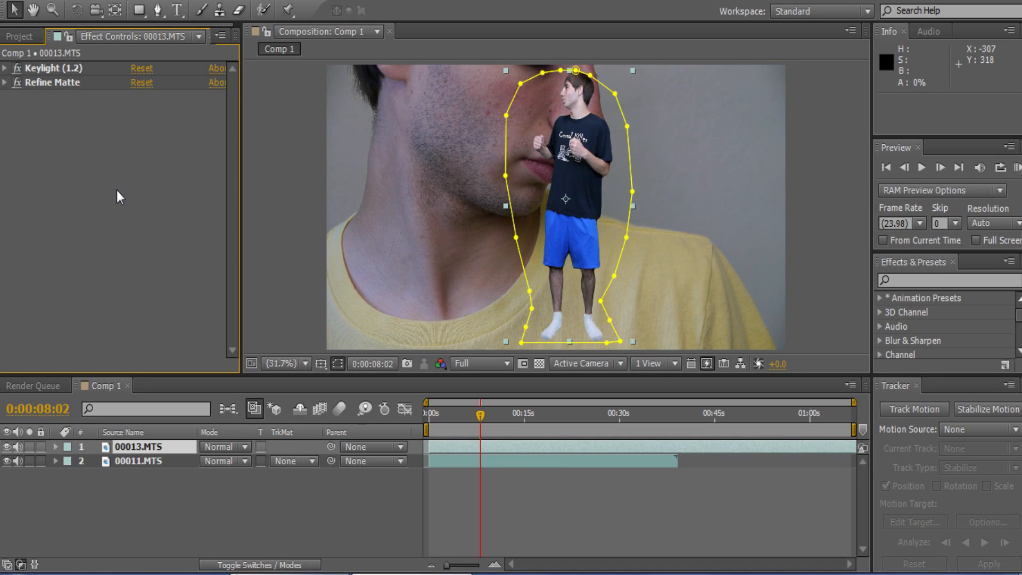
Step: Scale the 00013.MTS layer down to 51% uniformly
click(56, 447)
click(69, 490)
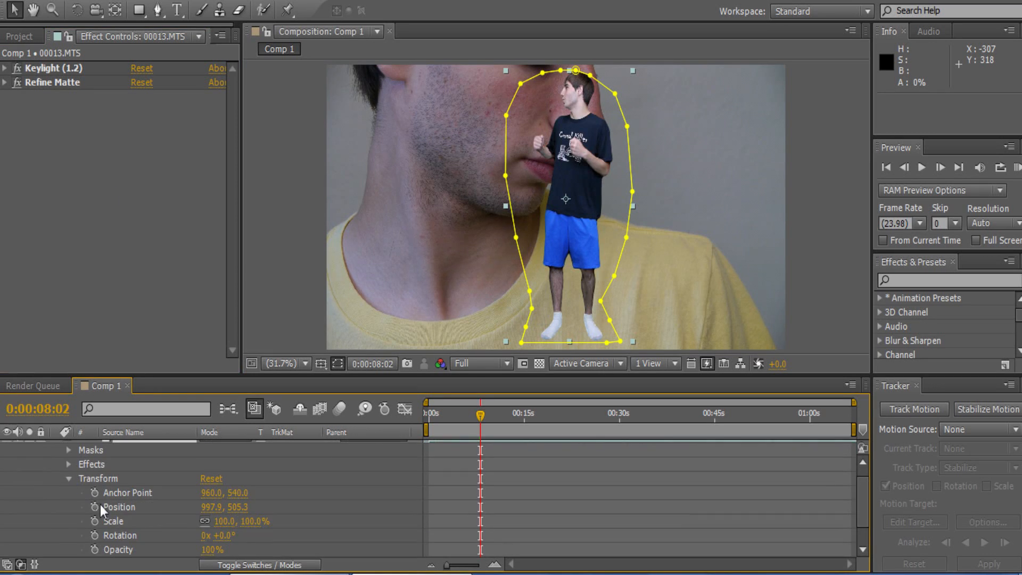
click(251, 521)
text(20)
key(Return)
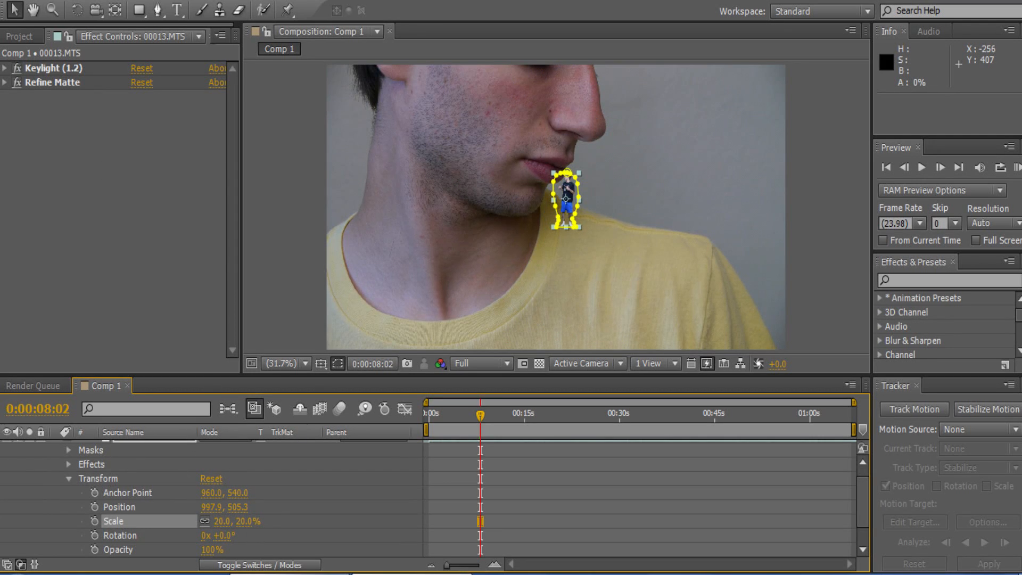
drag(223, 521, 267, 525)
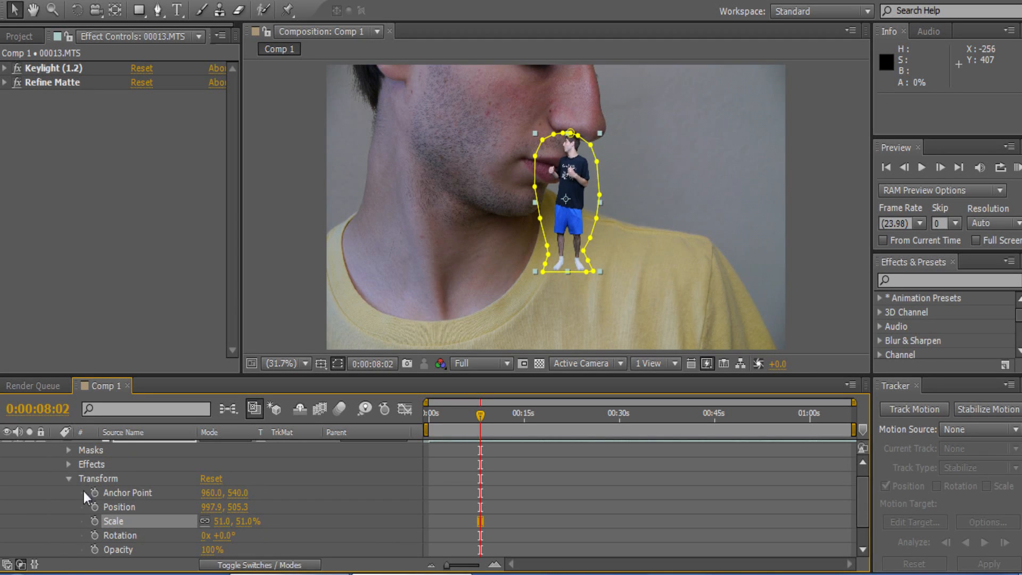
click(70, 480)
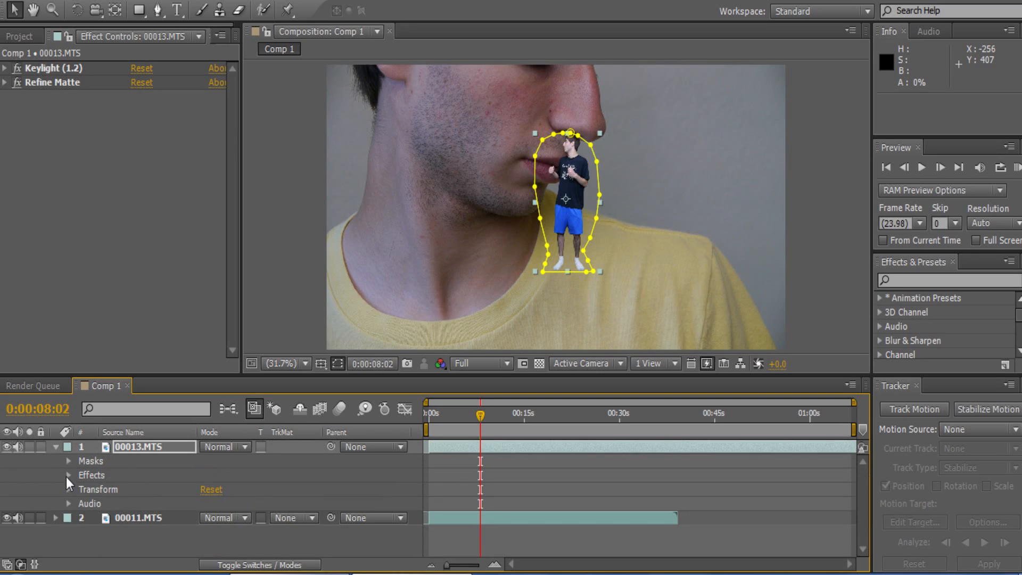
click(56, 446)
Step: Move the 00013.MTS man onto the yellow-shirted shoulder, to about position 1383, 423, checking his placement at the first frame
drag(571, 156, 669, 141)
click(561, 302)
click(32, 10)
click(15, 10)
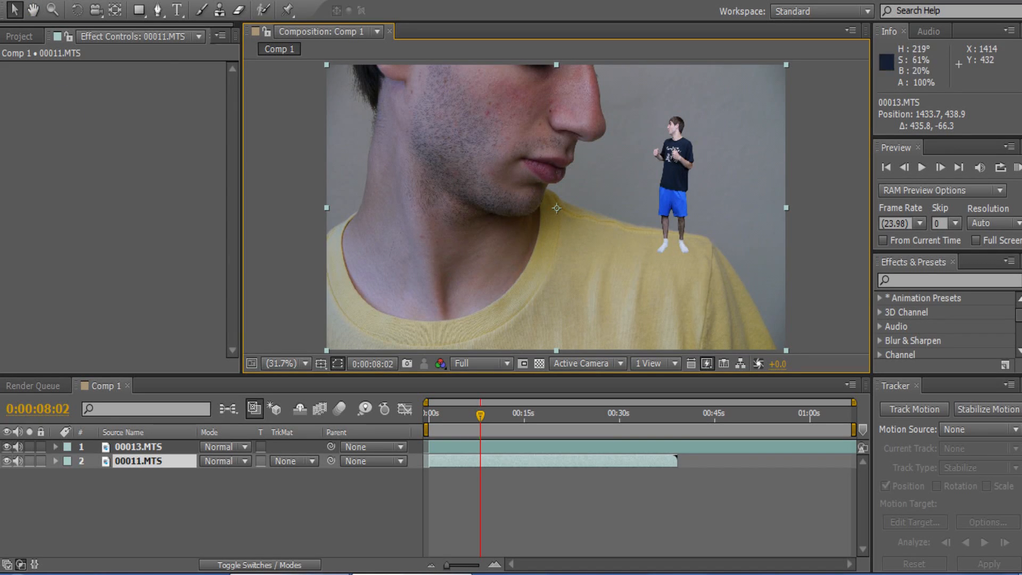
click(148, 450)
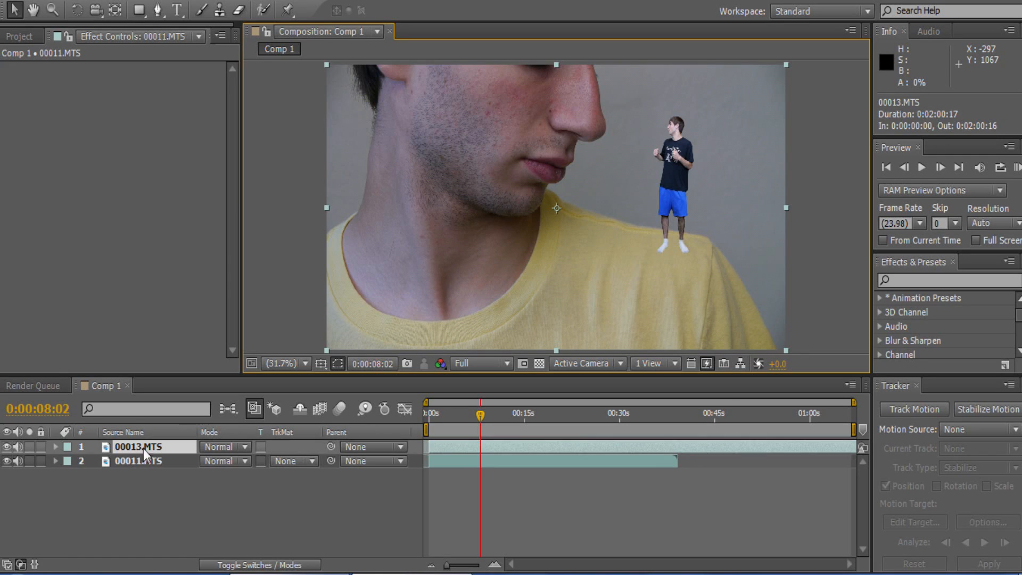
key(KP_0)
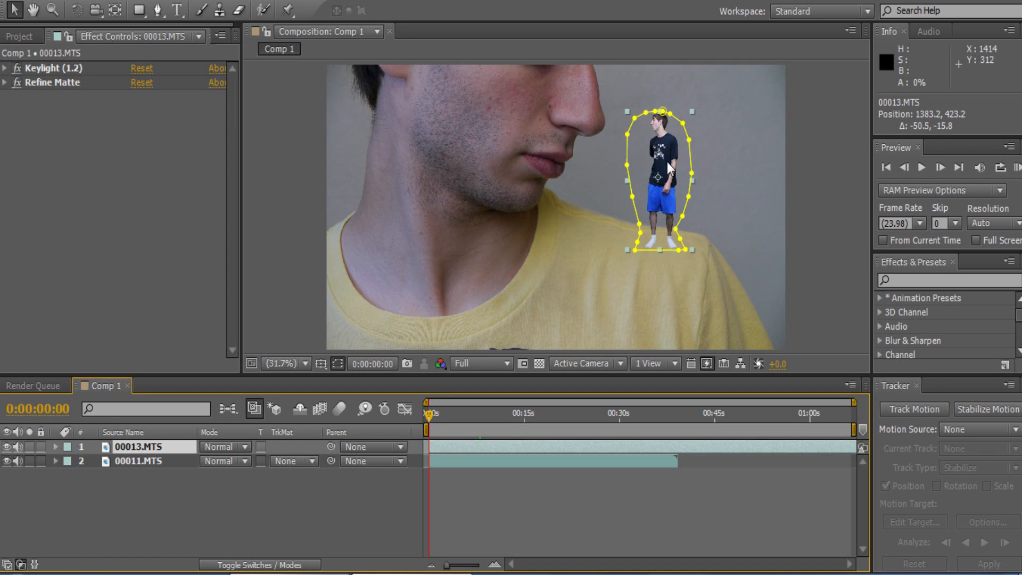
Step: Play a RAM preview of the composite from the start of the composition
click(620, 529)
mouse_move(430, 414)
mouse_down()
mouse_move(474, 414)
mouse_move(422, 413)
mouse_up()
click(1017, 167)
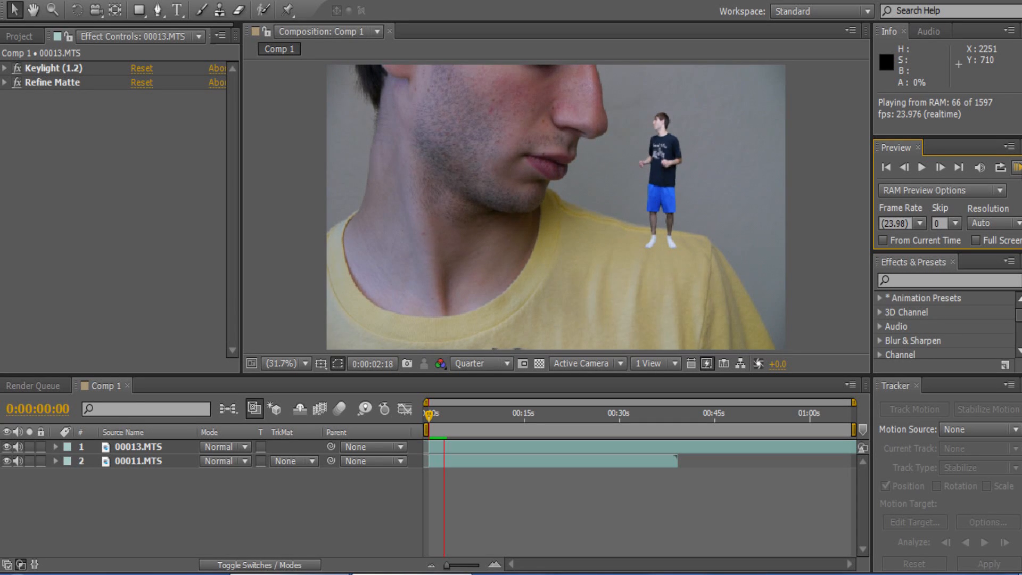
click(1017, 167)
Step: Return to the first frame and set the composition view's resolution to Full
mouse_move(427, 415)
mouse_down()
mouse_move(440, 419)
mouse_move(432, 427)
mouse_up()
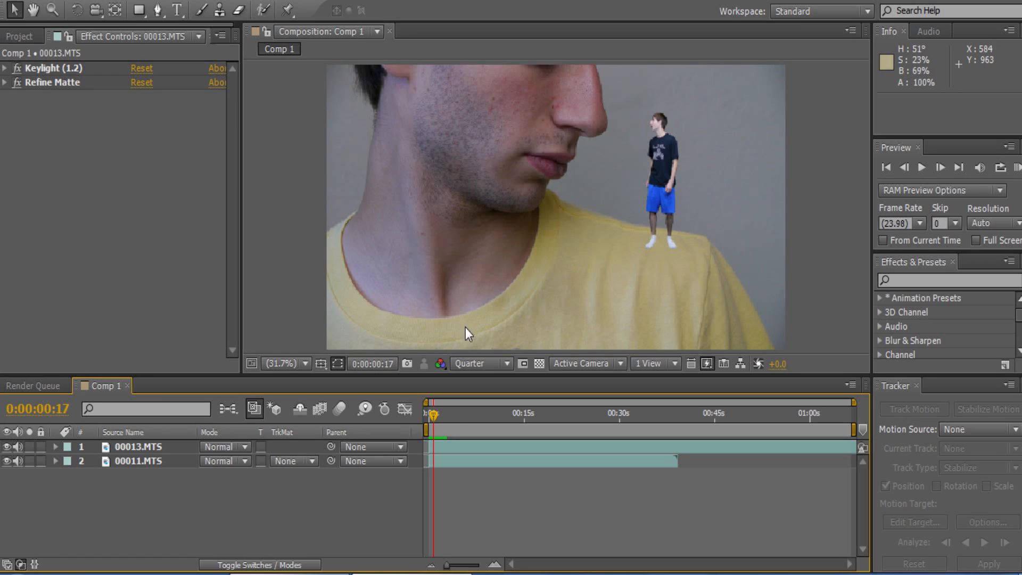
mouse_move(433, 414)
mouse_down()
mouse_move(448, 416)
mouse_move(424, 418)
mouse_up()
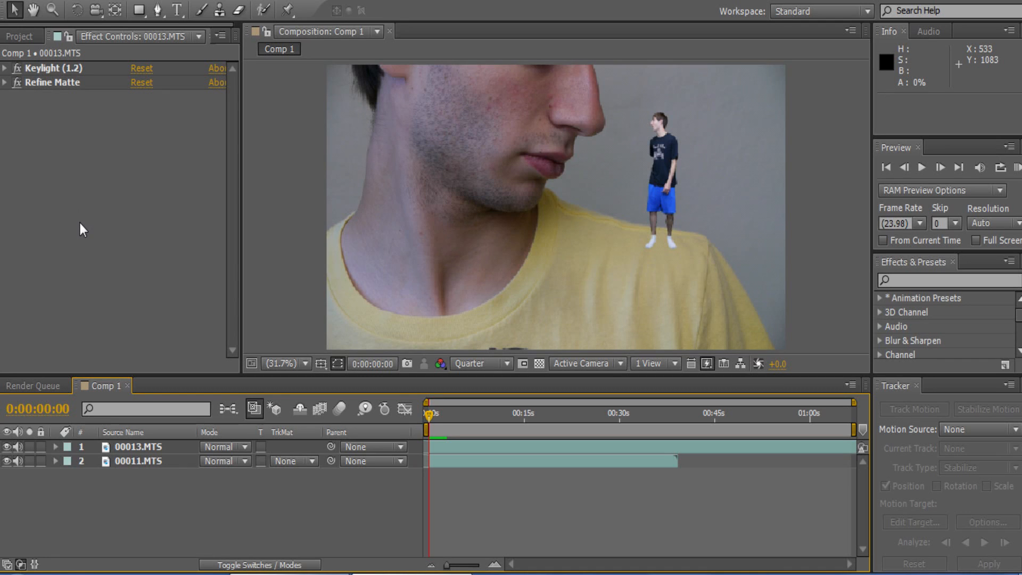
click(496, 363)
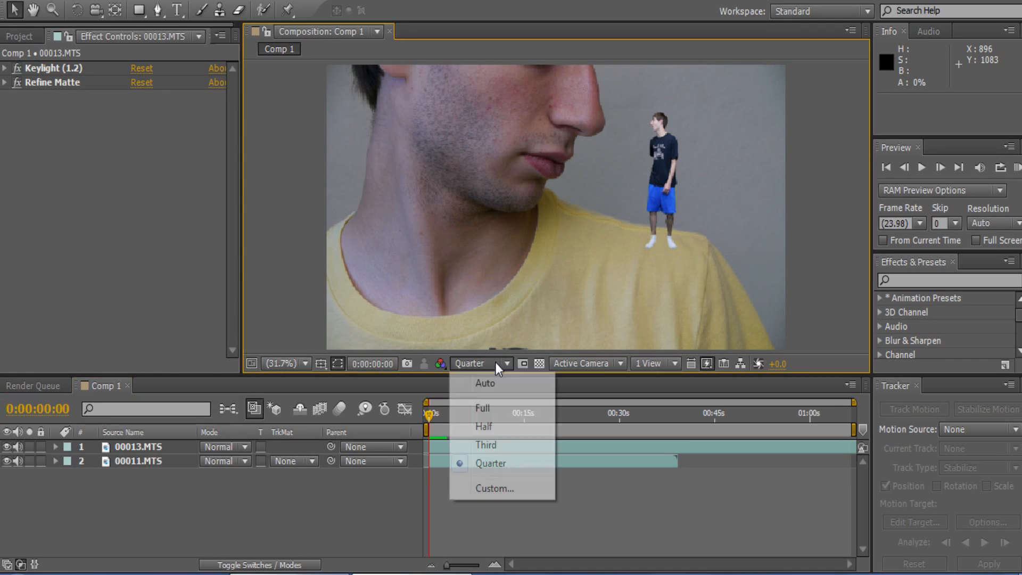
click(498, 408)
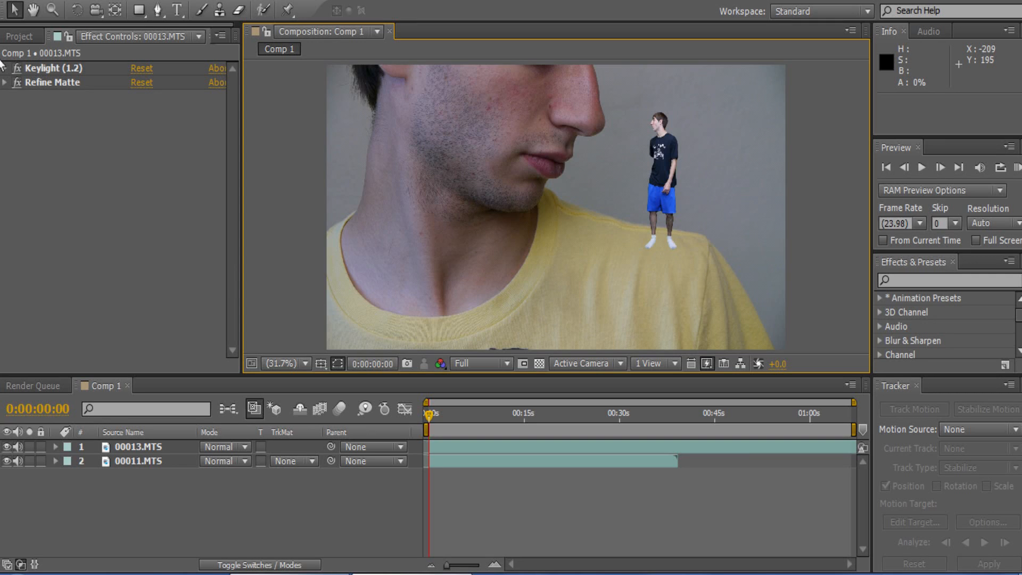
Step: Create a black 1920 x 1080 px solid layer and hide it
right_click(133, 490)
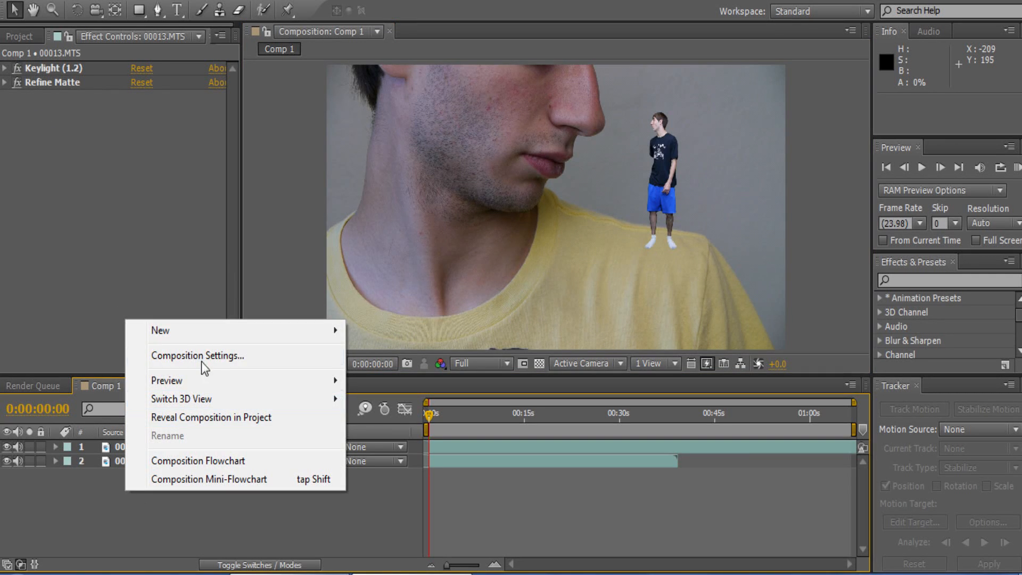
mouse_move(248, 331)
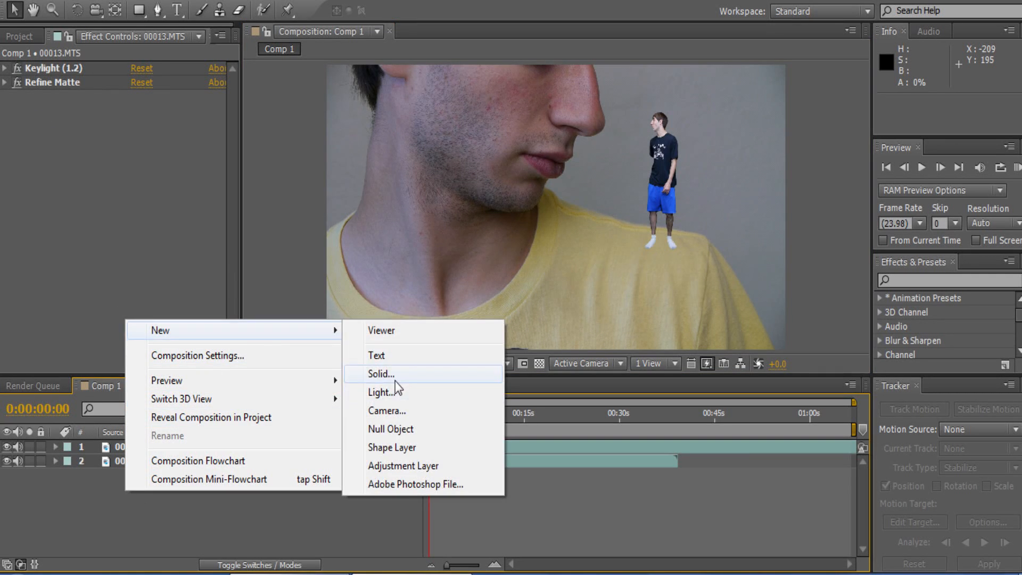
click(396, 373)
click(192, 403)
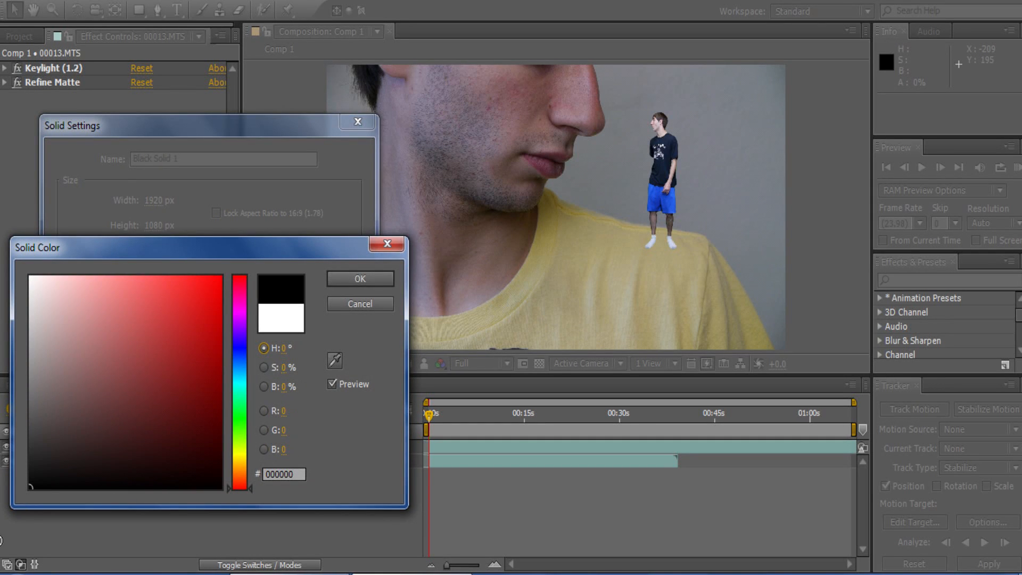
click(394, 273)
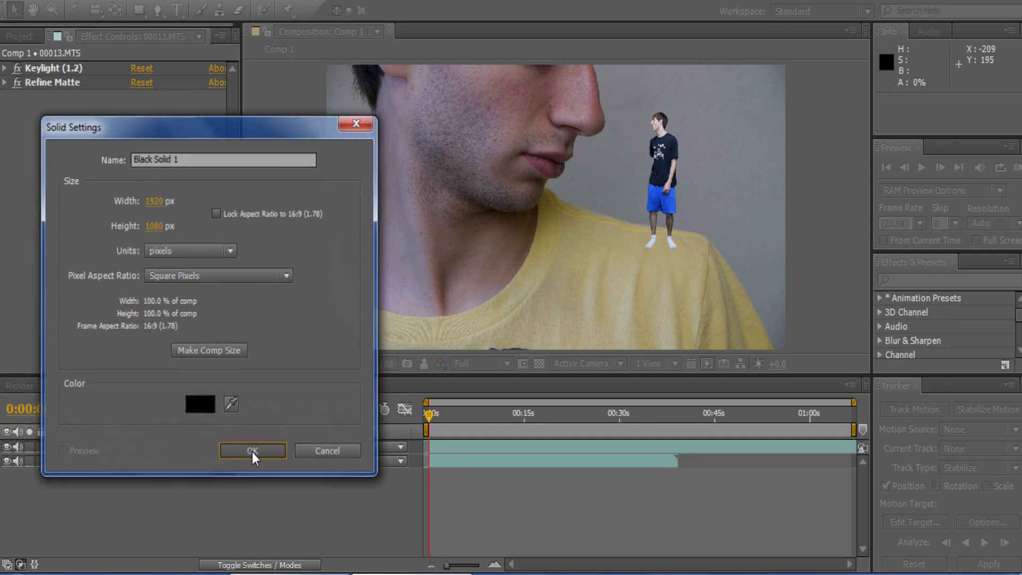
click(251, 449)
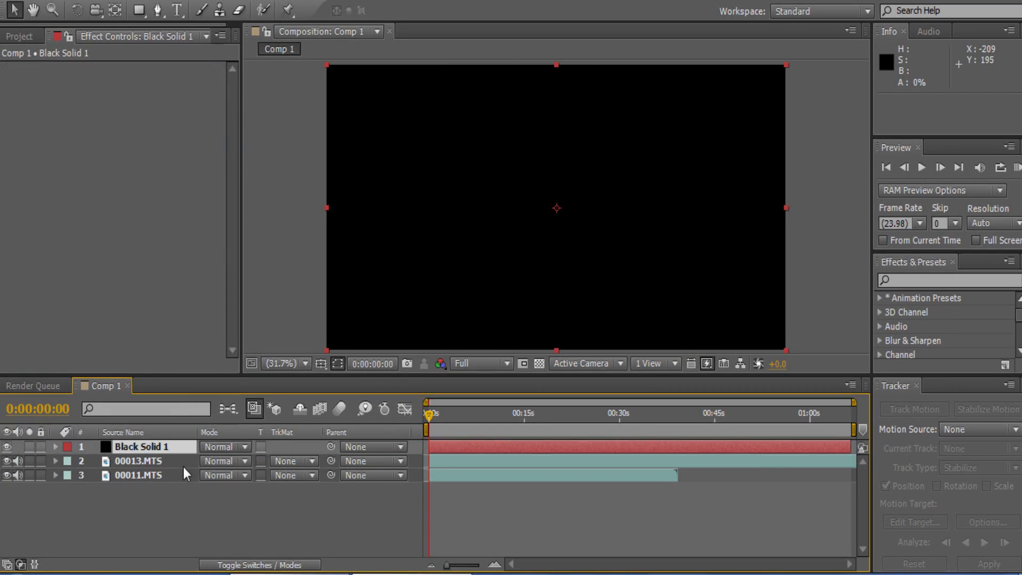
click(7, 446)
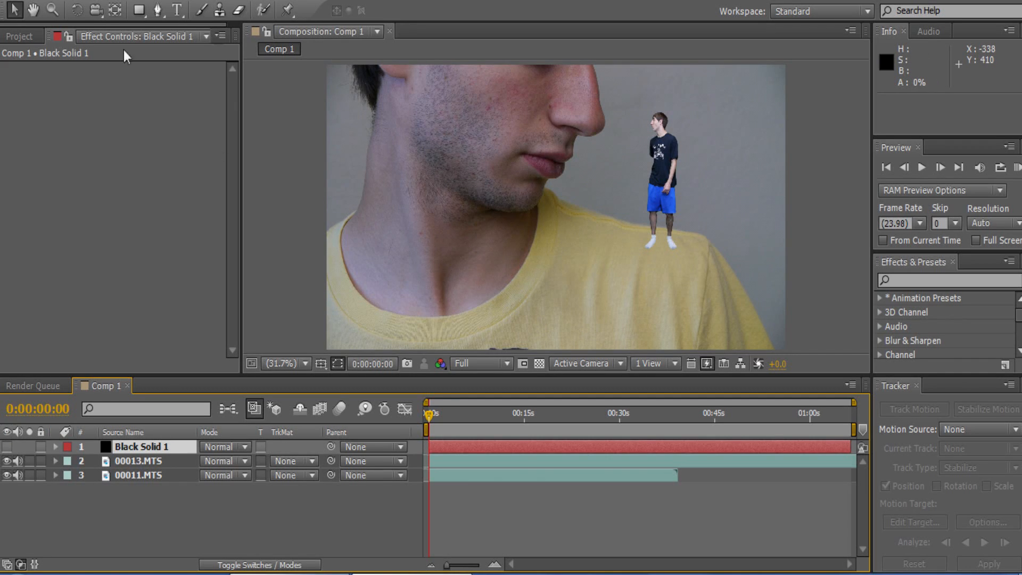
Step: Draw a closed eight-point Pen mask around the man's feet on the black solid, and make the solid visible again
click(146, 446)
click(157, 10)
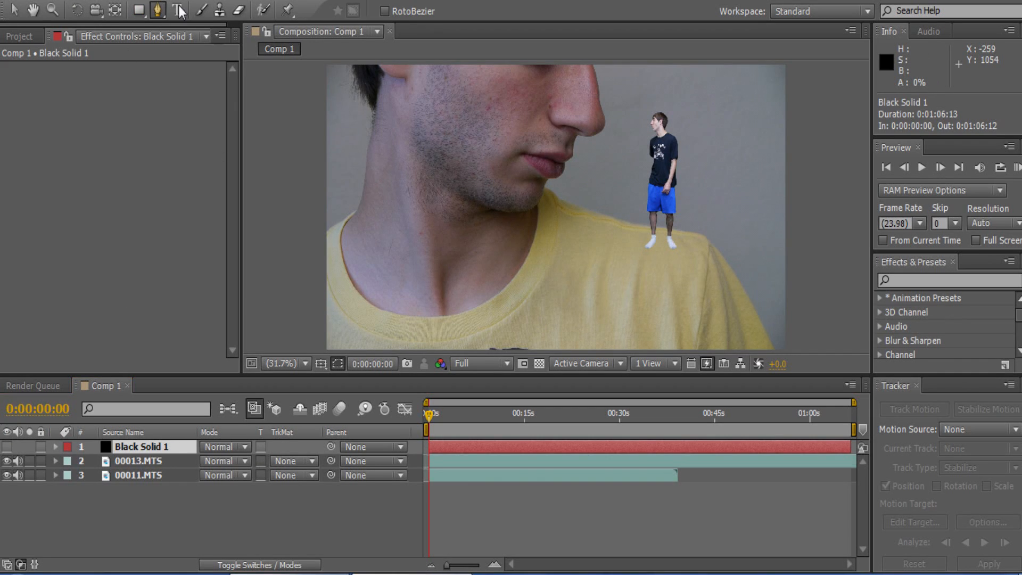
click(642, 243)
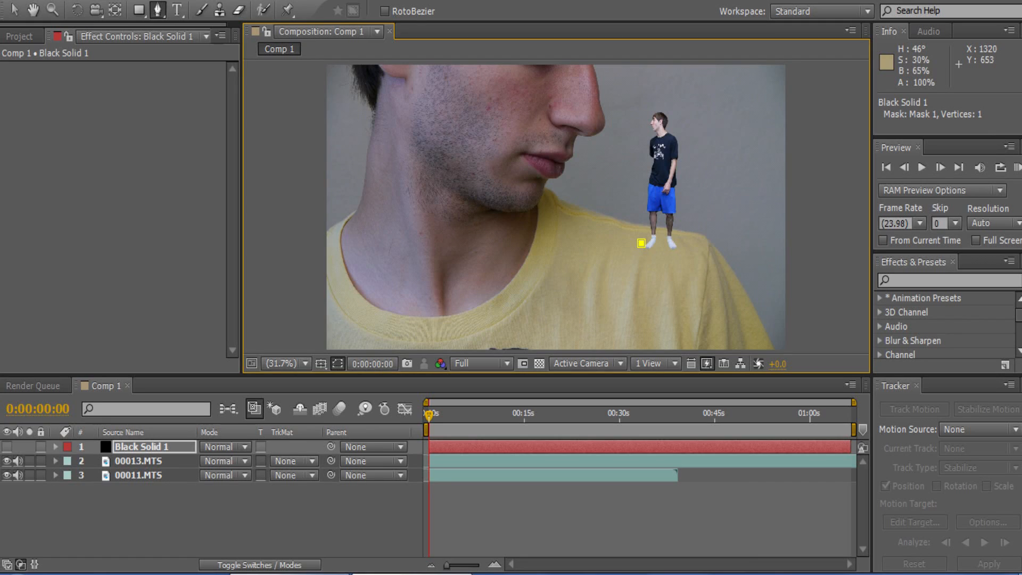
click(644, 231)
click(659, 228)
click(674, 233)
click(681, 245)
click(677, 254)
click(663, 259)
click(647, 260)
click(642, 244)
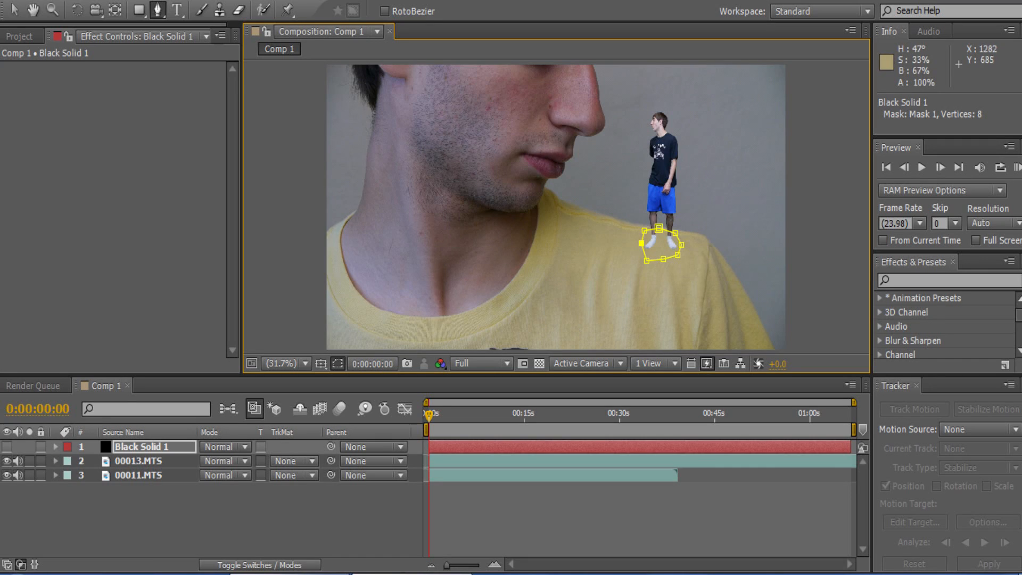
click(7, 447)
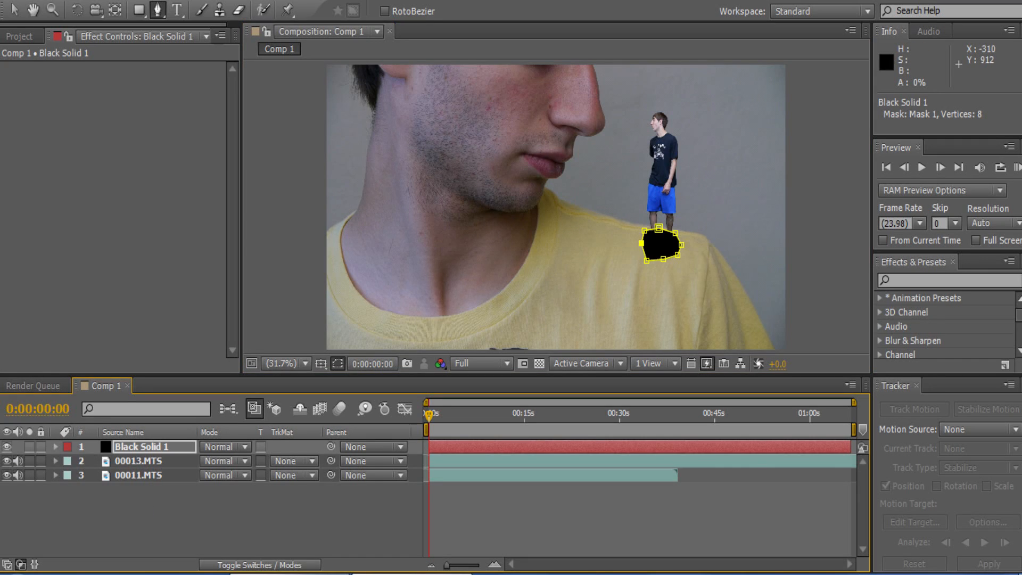
Step: Move the Black Solid 1 layer below 00013.MTS so the shadow sits behind the man's feet
click(14, 9)
click(258, 487)
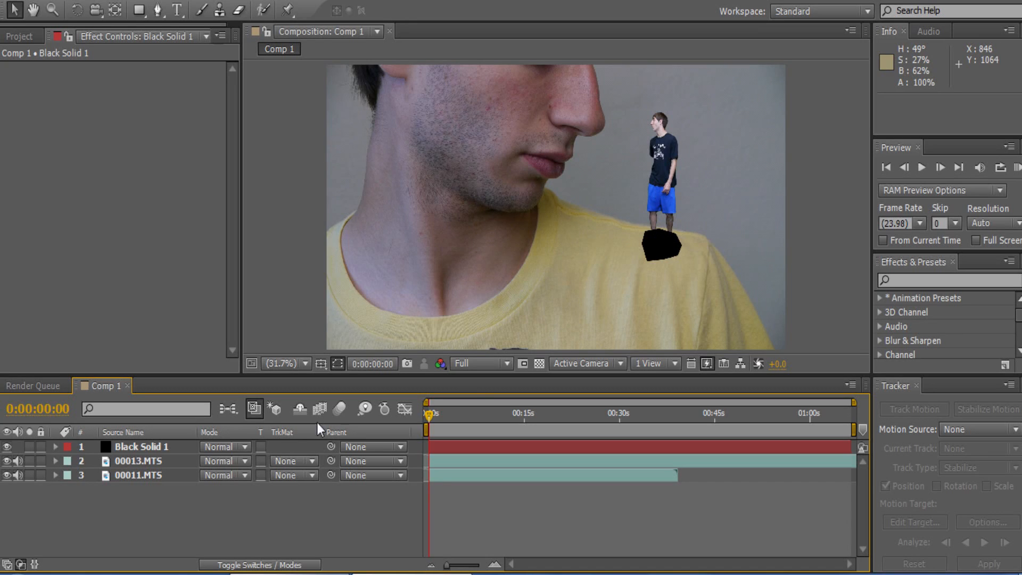
drag(129, 446, 127, 465)
click(282, 500)
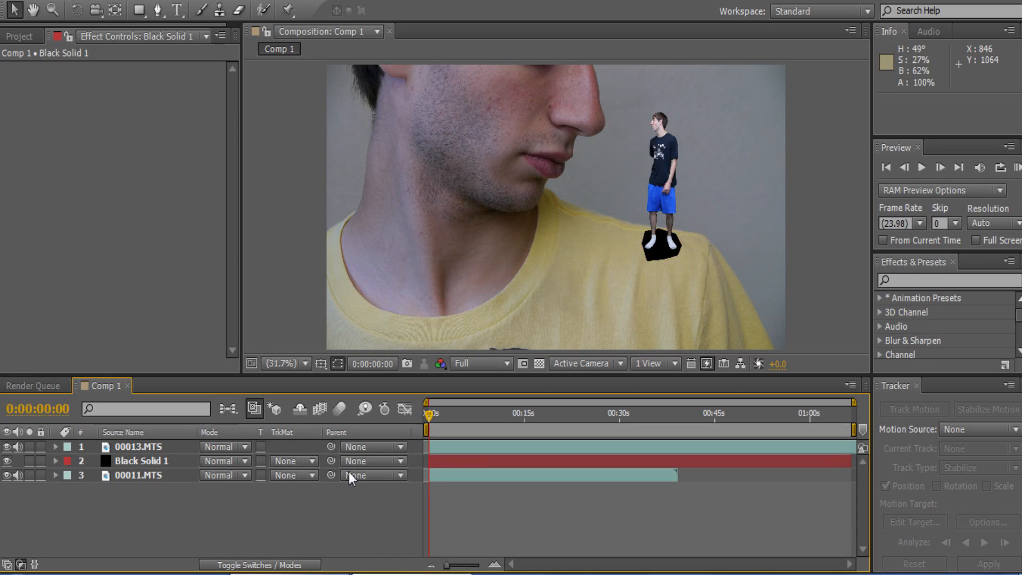
Step: Set the Mask Feather of Mask 1 on Black Solid 1 to 51 pixels
click(125, 459)
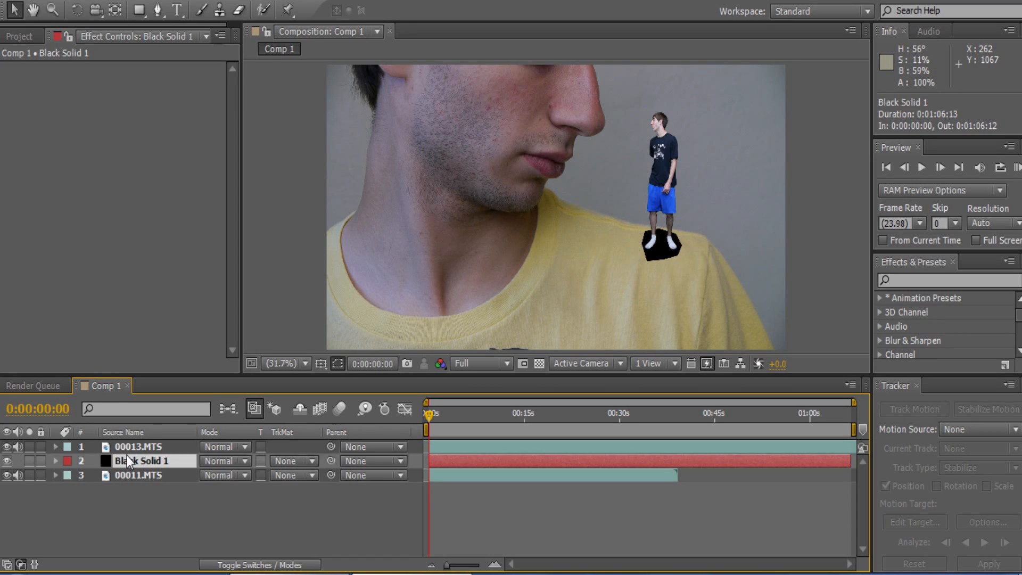
click(55, 461)
click(68, 475)
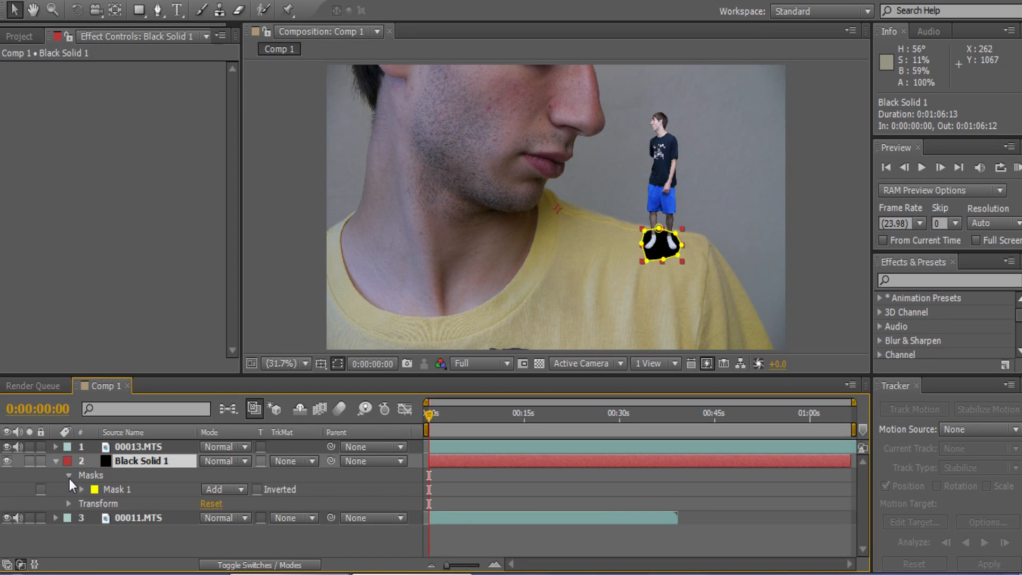
click(81, 489)
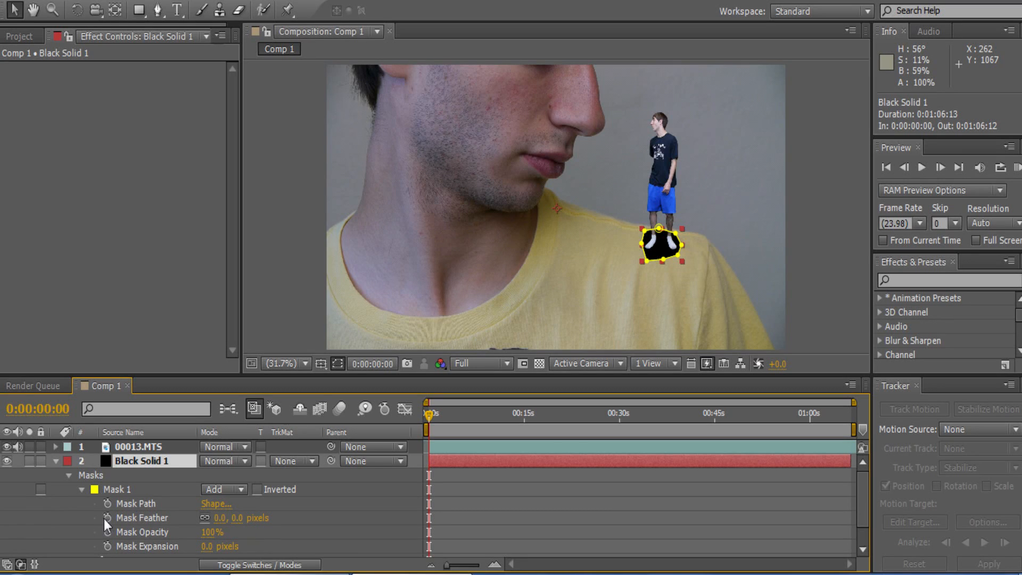
click(133, 518)
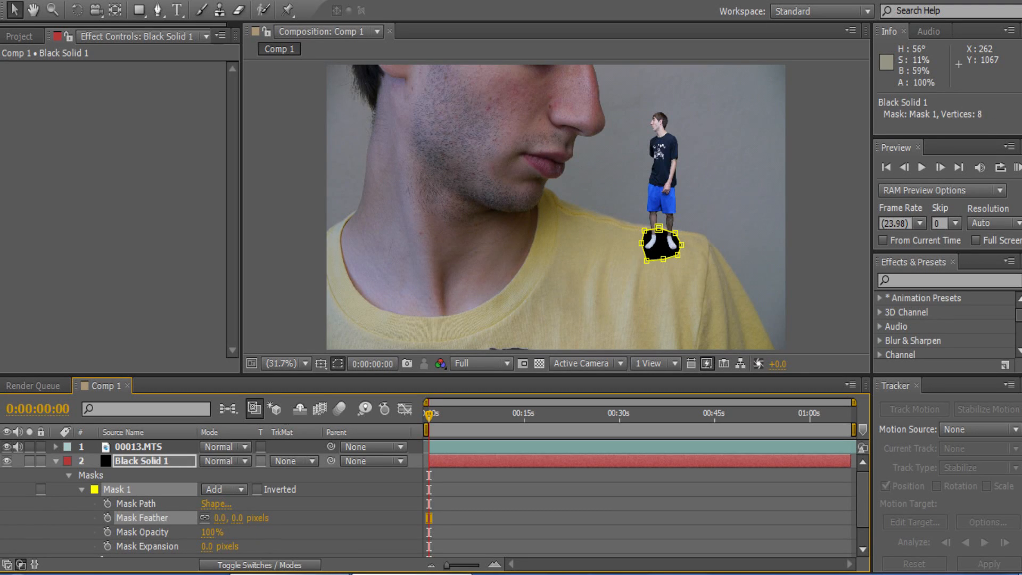
drag(220, 518, 243, 518)
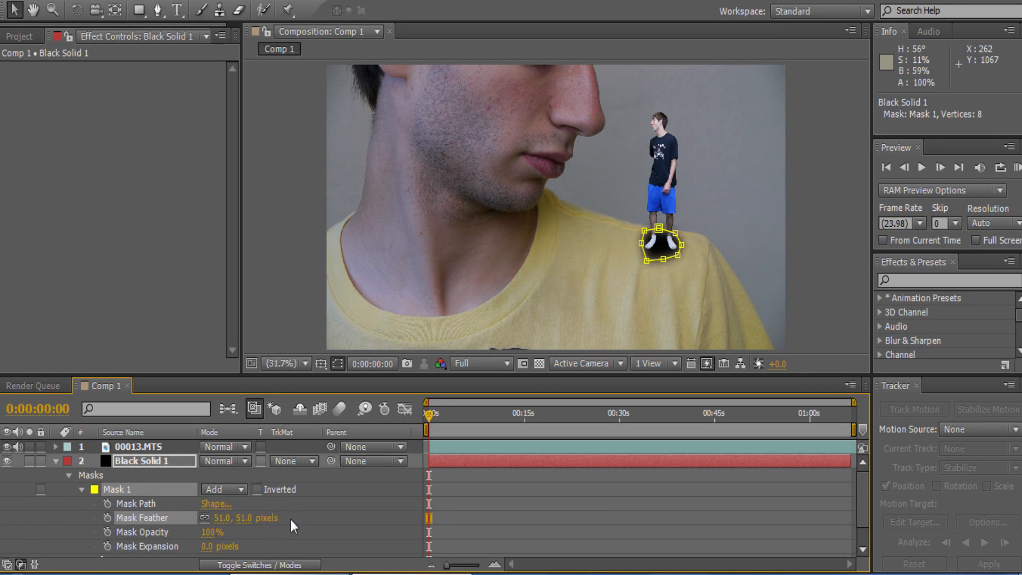
click(316, 518)
Step: Lower the Mask Opacity of Mask 1 on Black Solid 1 to 64%, and collapse the layer's properties
scroll(258, 507, down, 1)
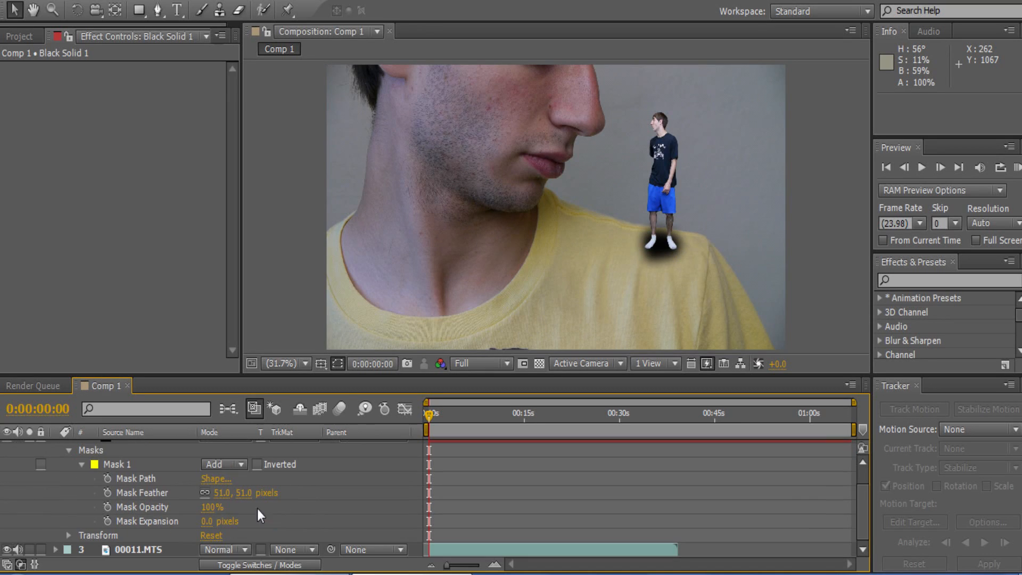
drag(208, 507, 192, 508)
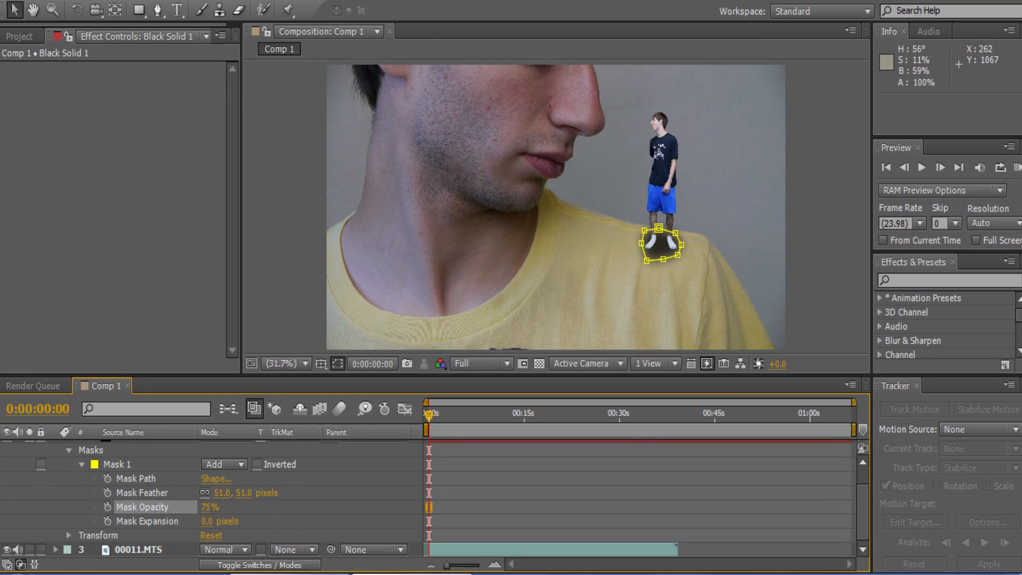
click(311, 497)
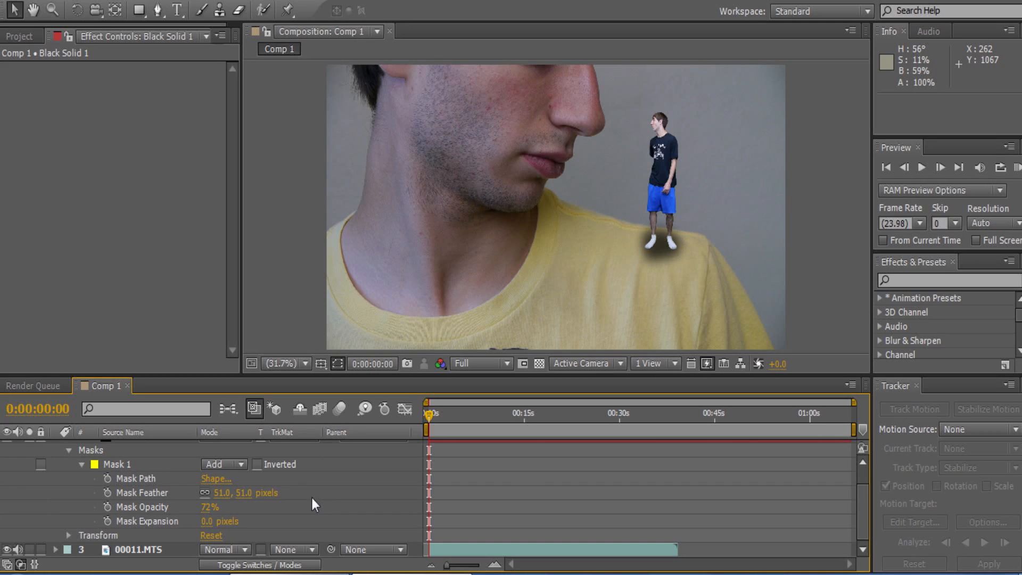
drag(209, 507, 202, 506)
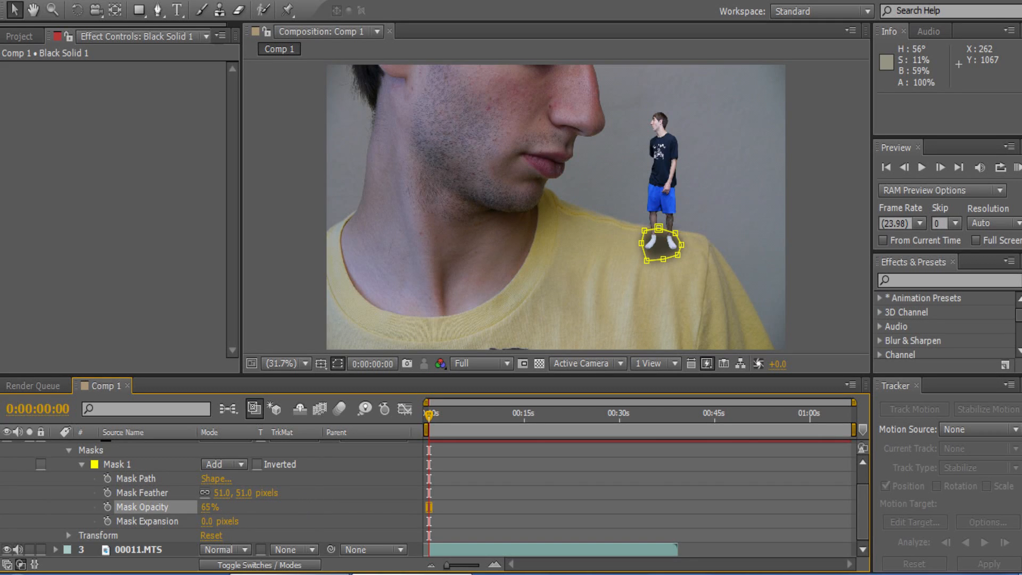
click(357, 483)
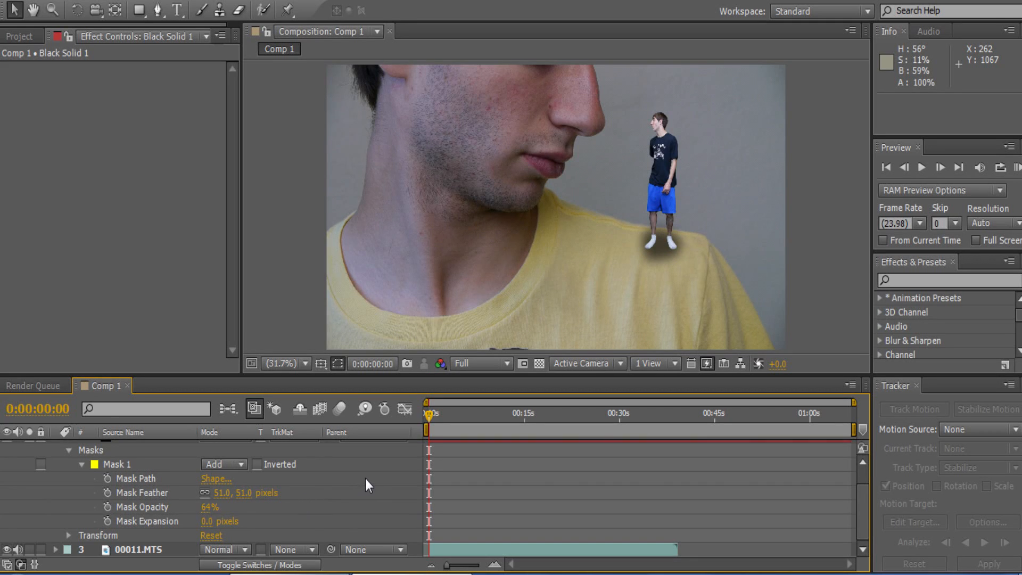
scroll(362, 468, up, 2)
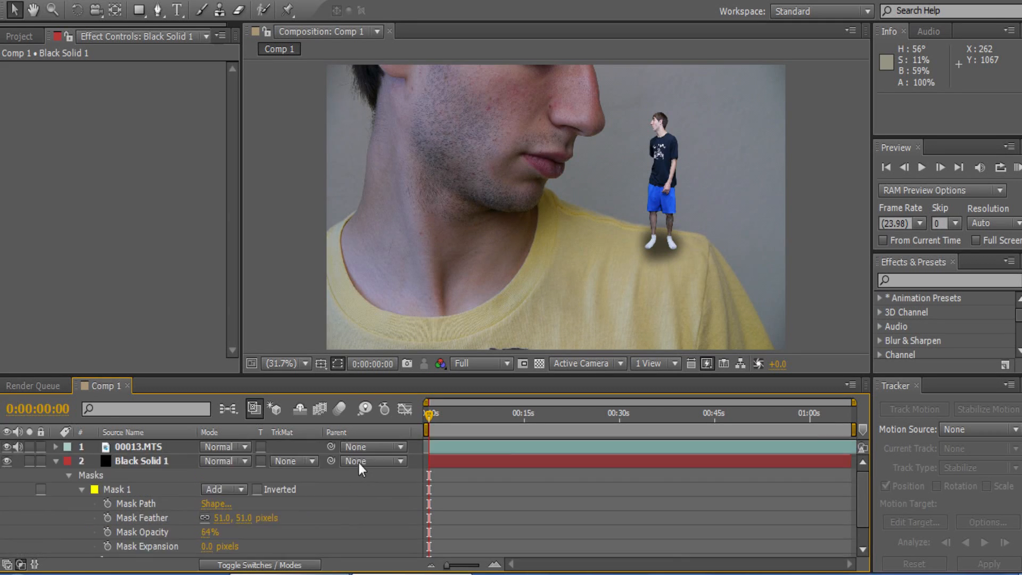
click(56, 460)
Step: Parent the Black Solid 1 layer to 00013.MTS
click(126, 463)
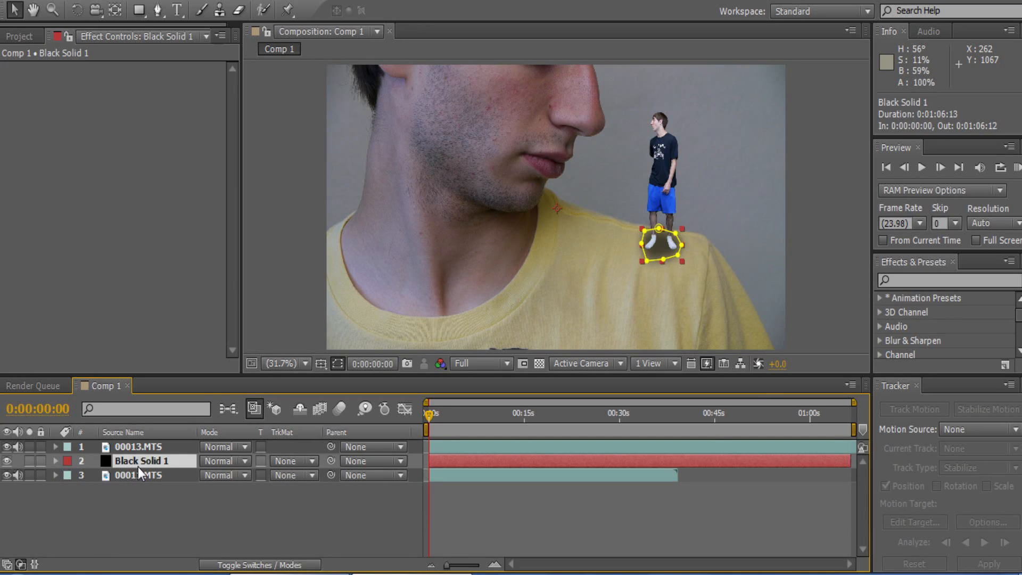
click(150, 482)
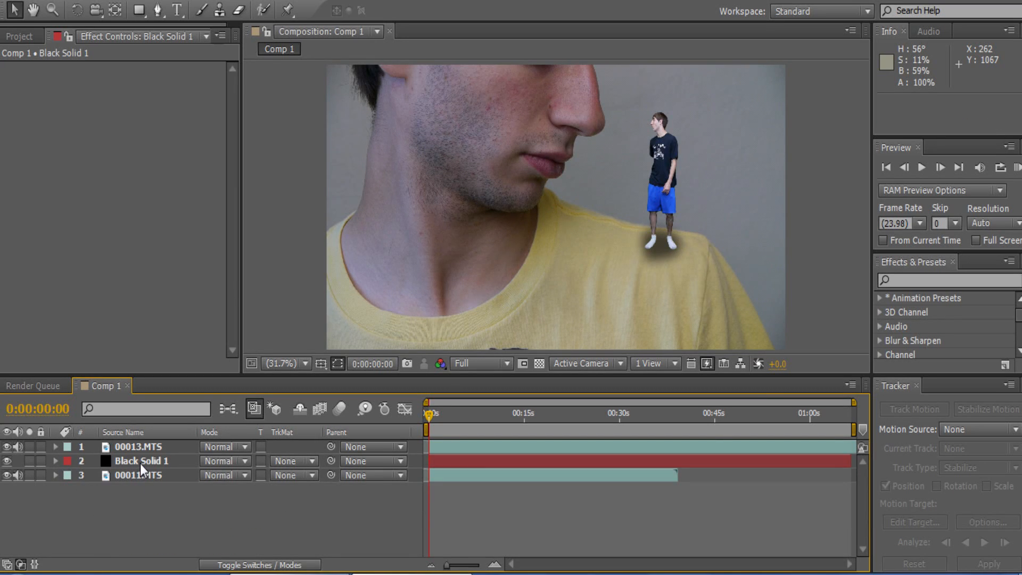
click(140, 464)
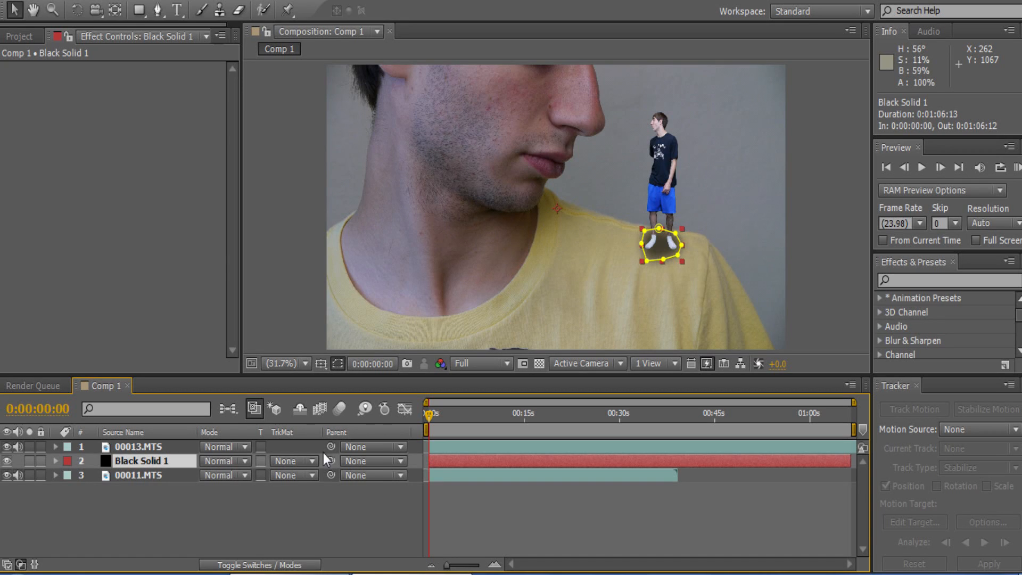
click(350, 461)
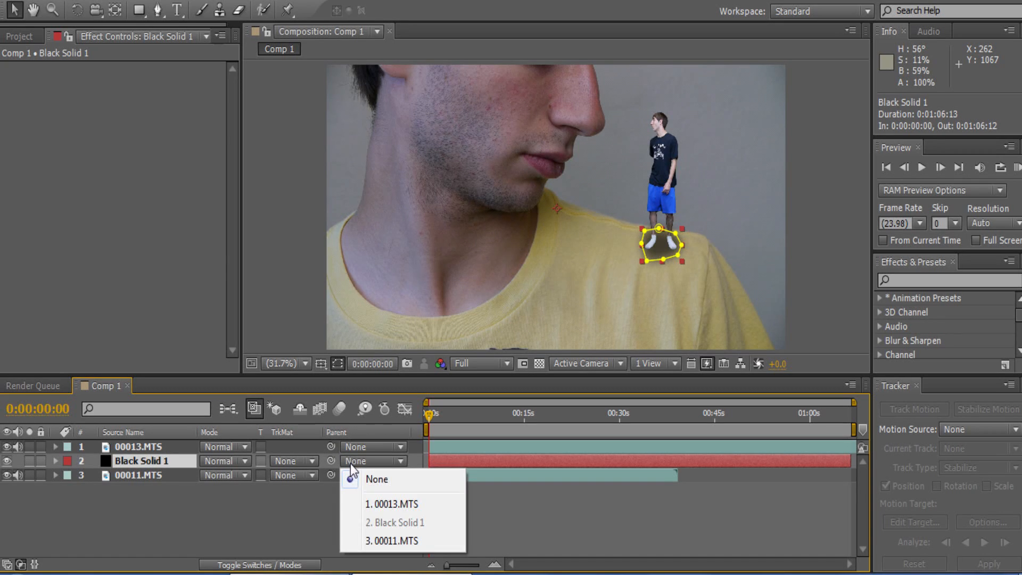
click(368, 504)
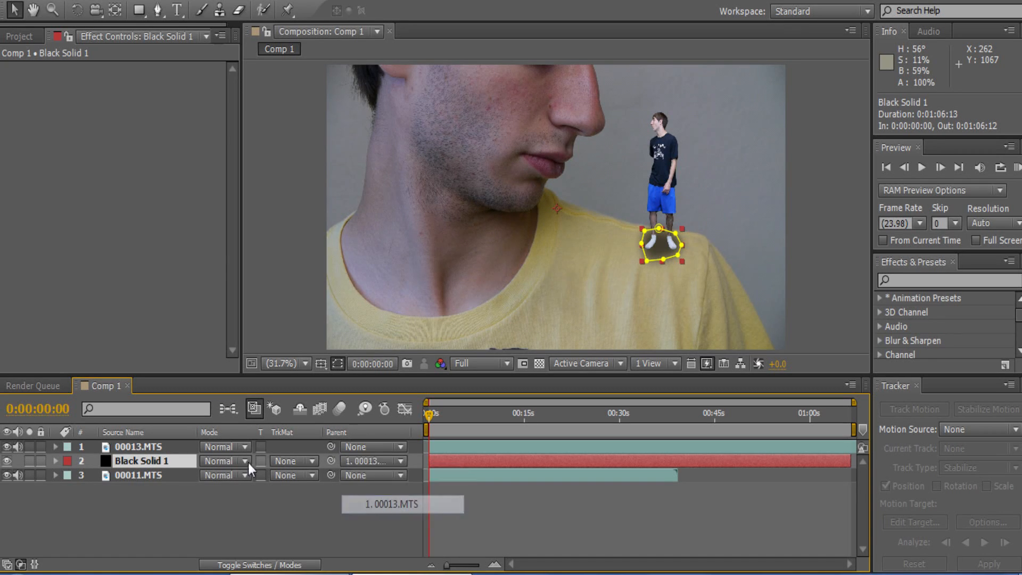
Step: Move the 00013.MTS man around the composition to test that the parented shadow follows him
click(147, 444)
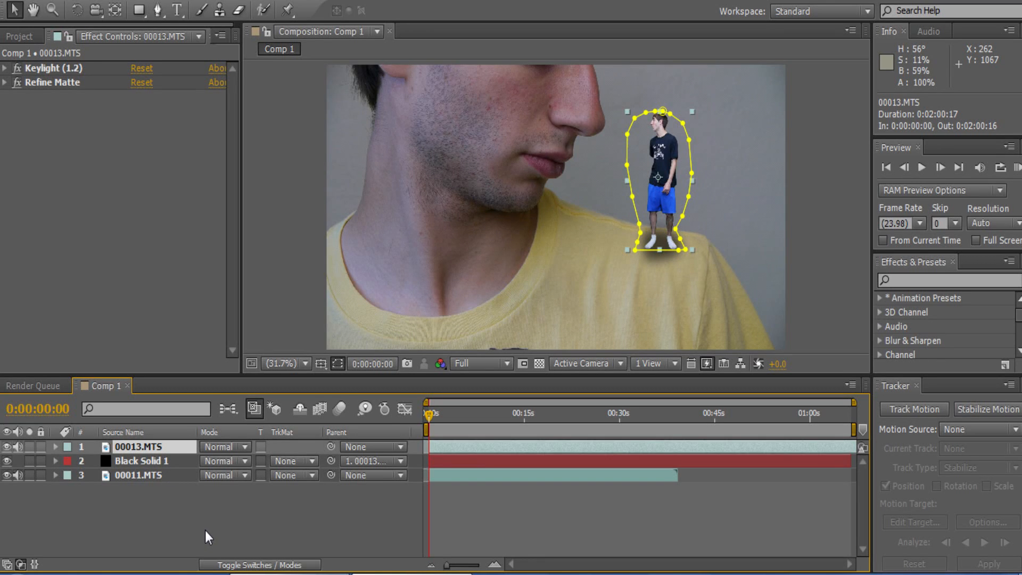
click(205, 530)
click(136, 449)
mouse_move(665, 156)
mouse_down()
mouse_move(675, 127)
mouse_move(654, 135)
mouse_move(687, 153)
mouse_move(664, 155)
mouse_up()
Step: Try moving the black solid shadow away from the man's feet, and move the 00013.MTS layer again to test the parenting
click(159, 459)
drag(660, 238, 587, 252)
click(145, 448)
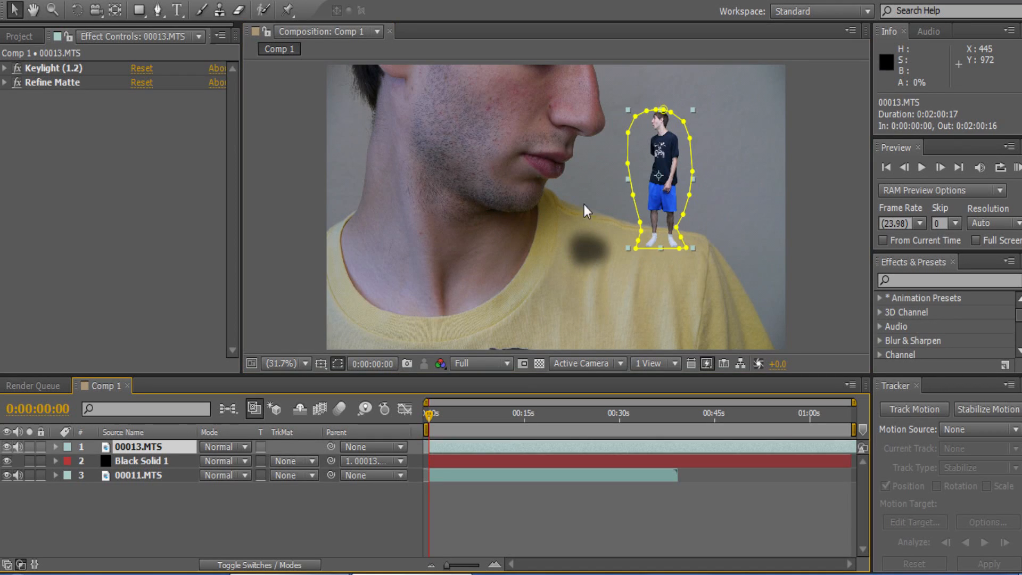
drag(660, 166, 689, 157)
click(363, 459)
click(377, 479)
mouse_move(690, 150)
mouse_down()
mouse_move(711, 157)
mouse_move(680, 149)
mouse_up()
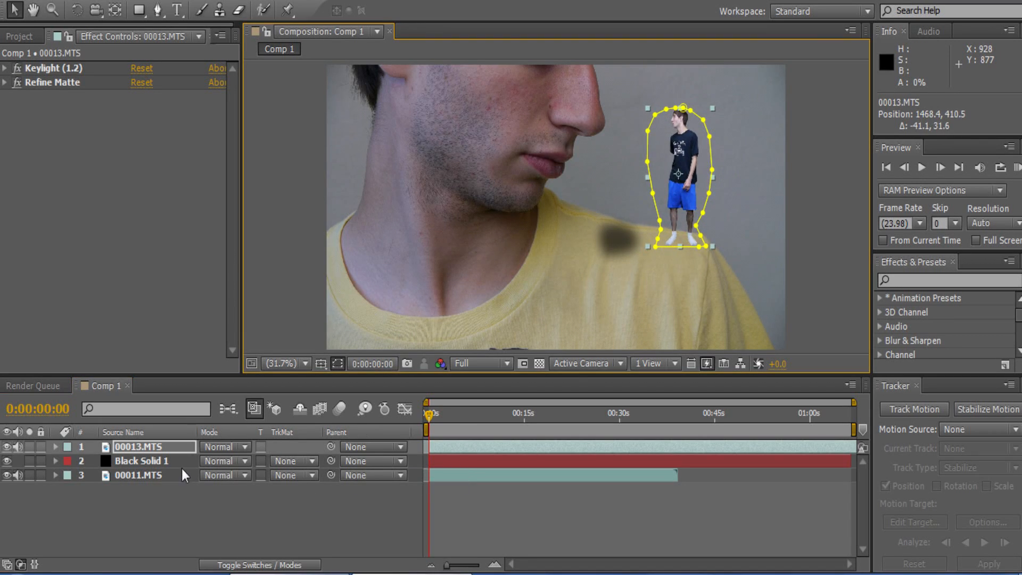
Step: Undo the test moves of the man and his shadow
key(ctrl+z)
key(ctrl+z)
key(ctrl+z)
key(ctrl+z)
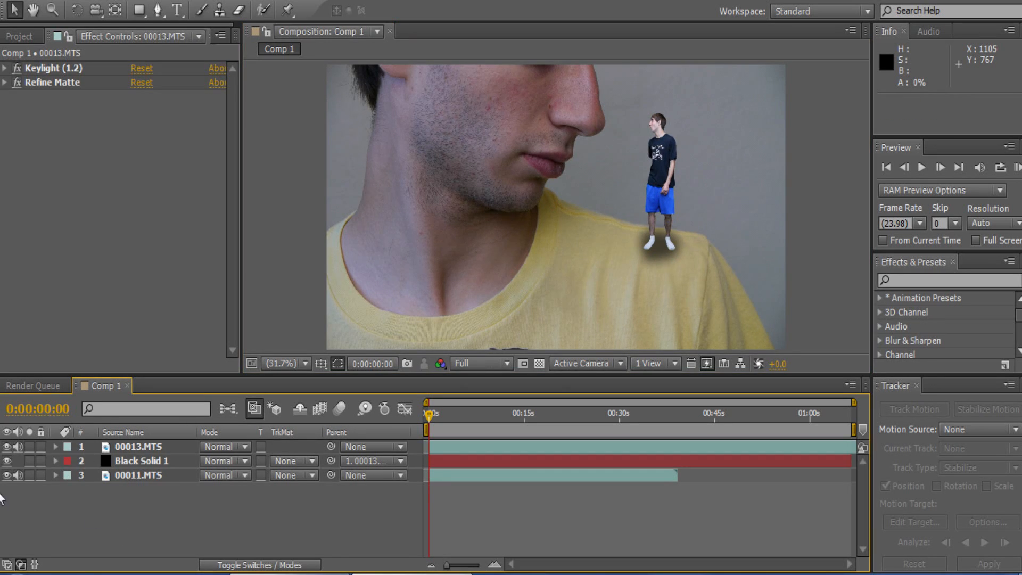
Step: Open the 00011.MTS layer in its own viewer, framed closely on the shirt's shoulder
click(143, 474)
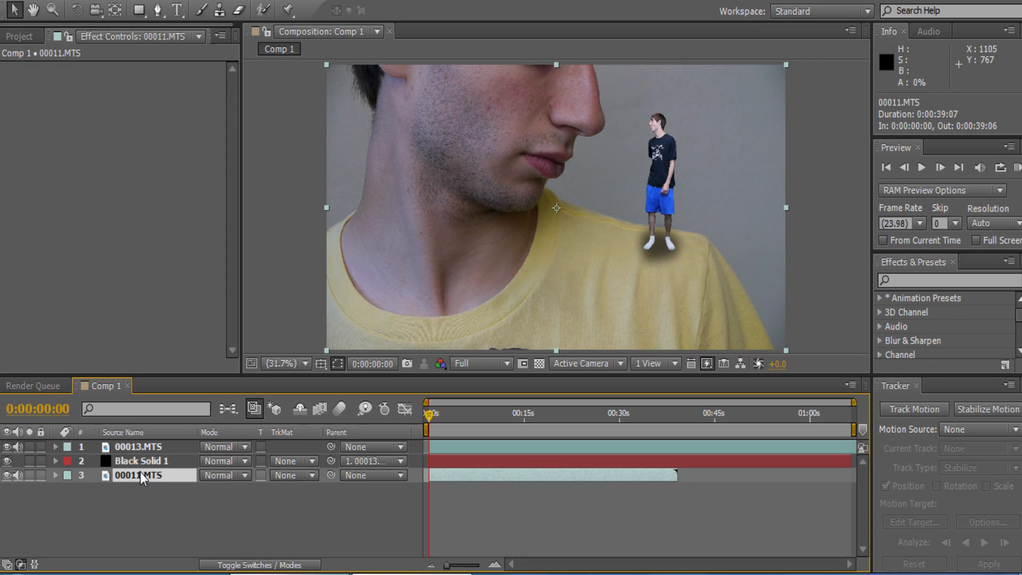
double_click(138, 475)
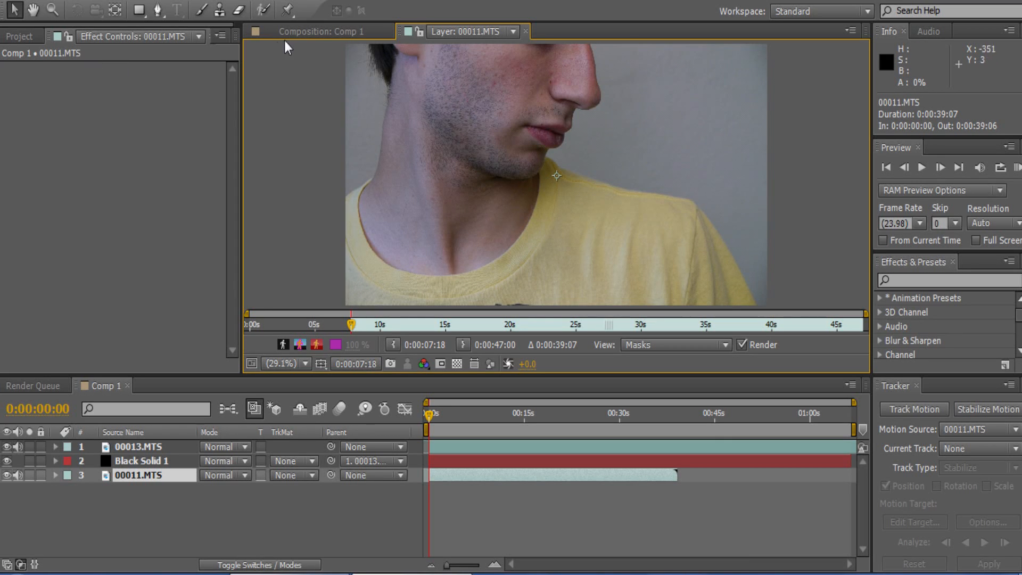
click(34, 17)
scroll(488, 181, up, 1)
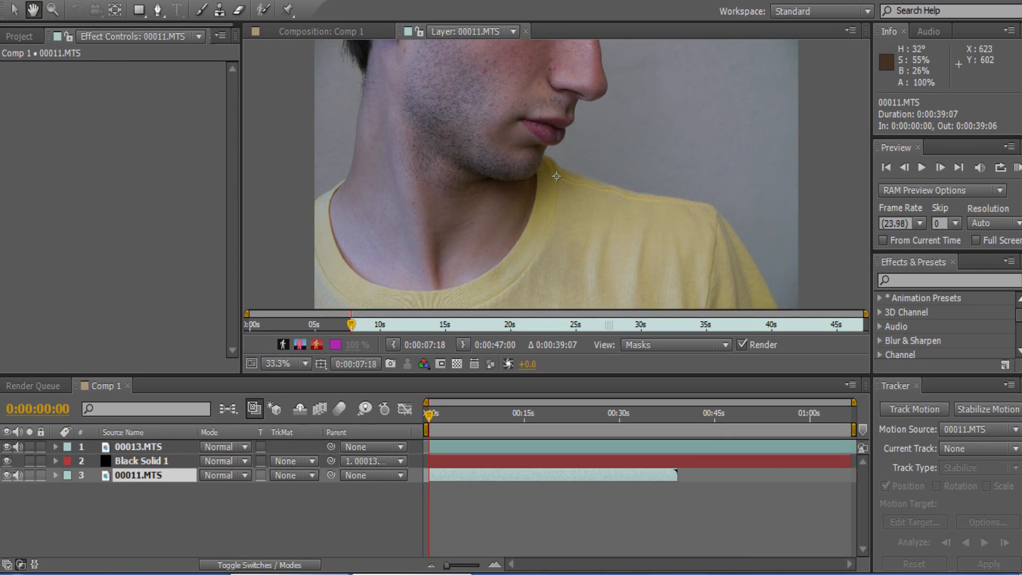
drag(475, 187, 361, 157)
click(319, 31)
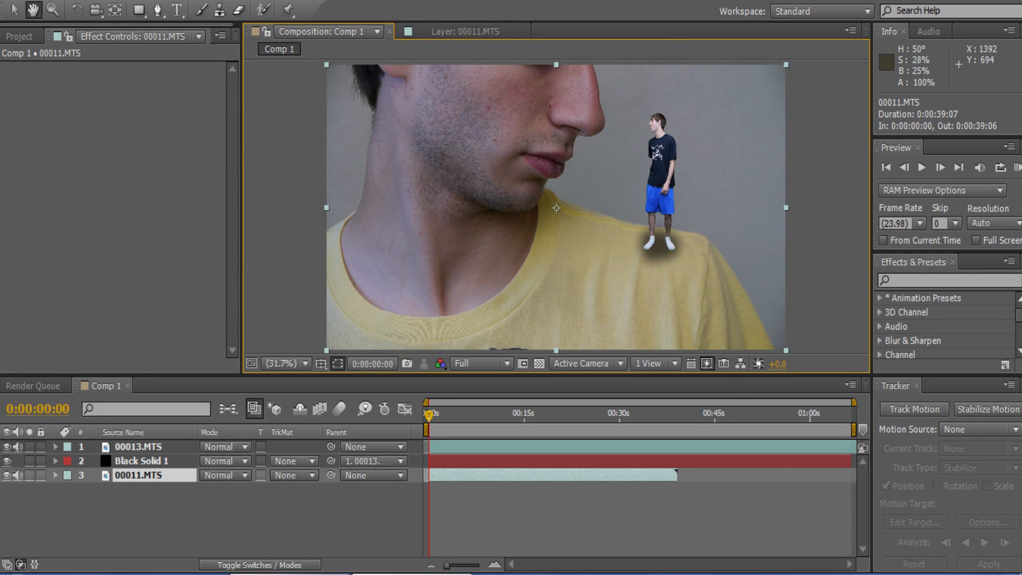
click(474, 30)
scroll(525, 197, up, 2)
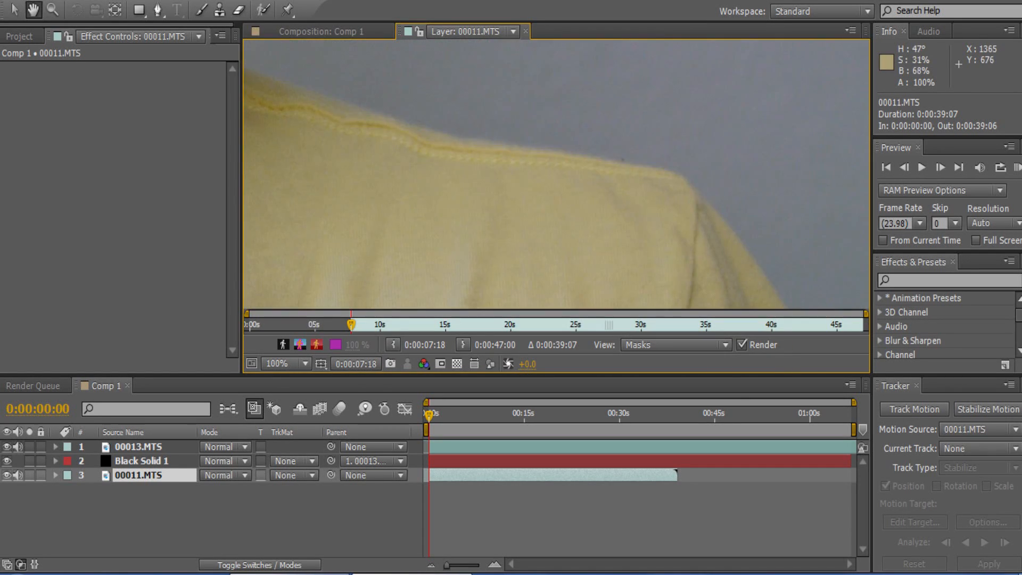
scroll(368, 79, down, 2)
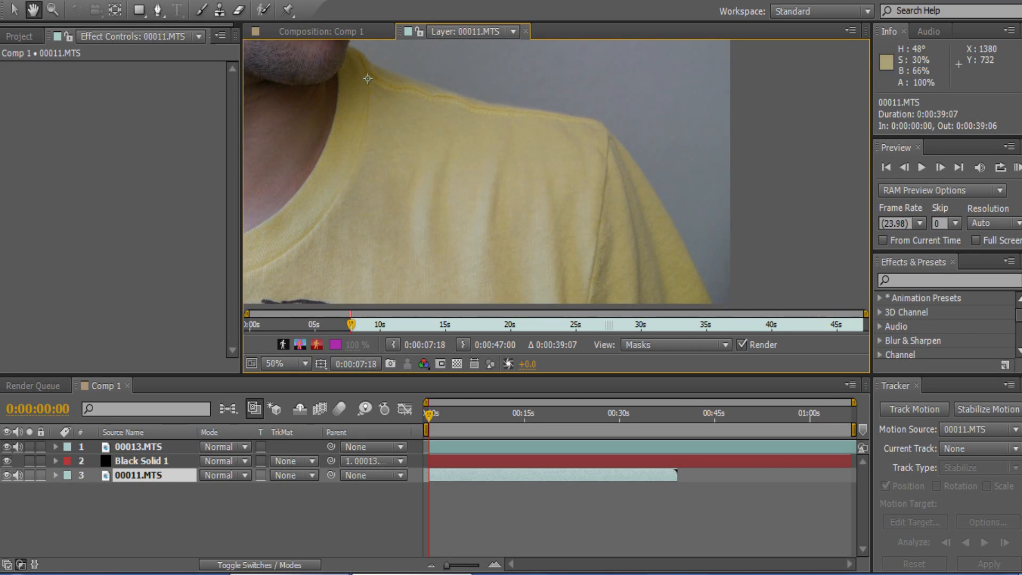
scroll(368, 79, up, 2)
click(14, 11)
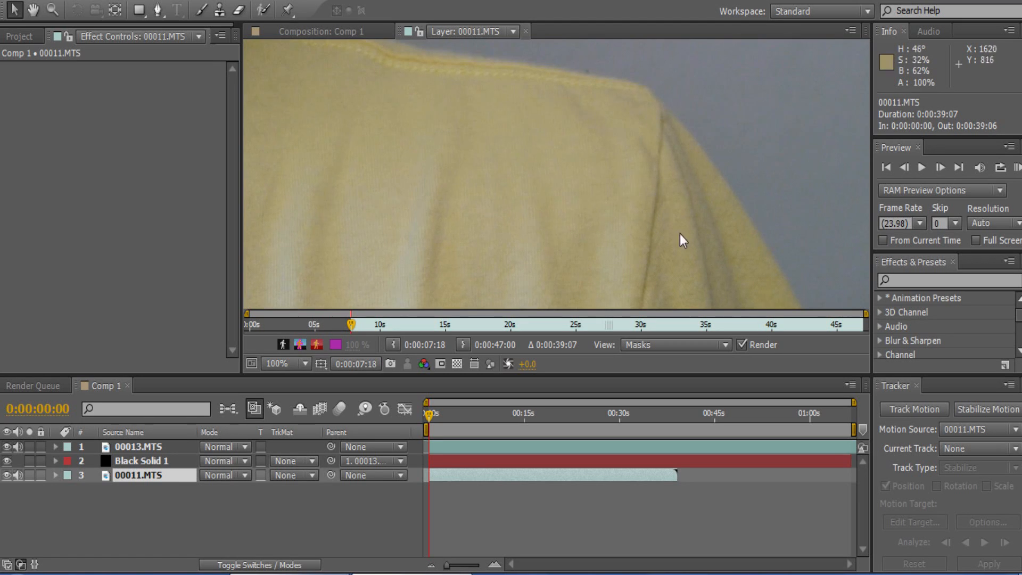
Step: Start a position motion track on the 00011.MTS layer
click(334, 29)
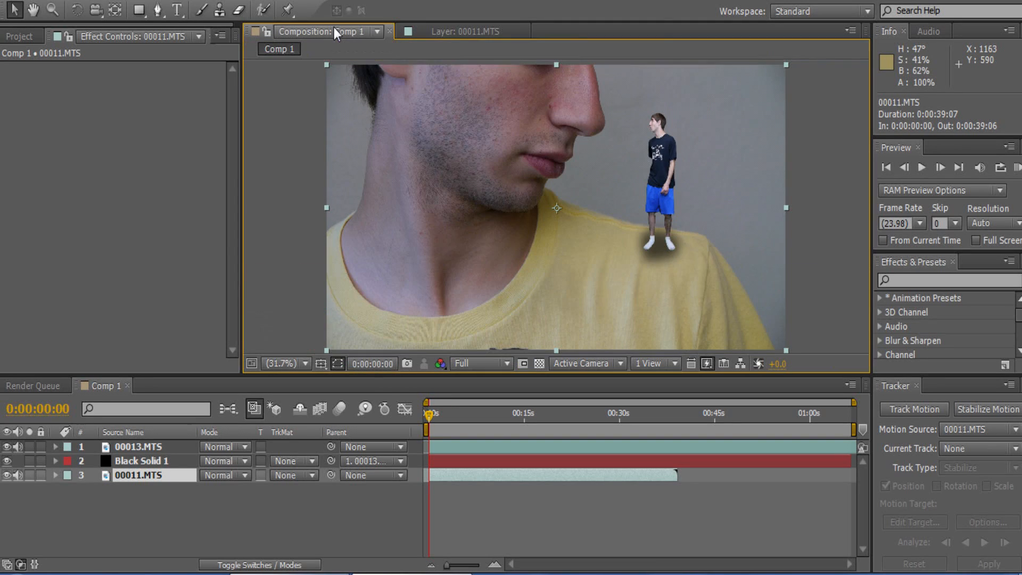
click(433, 33)
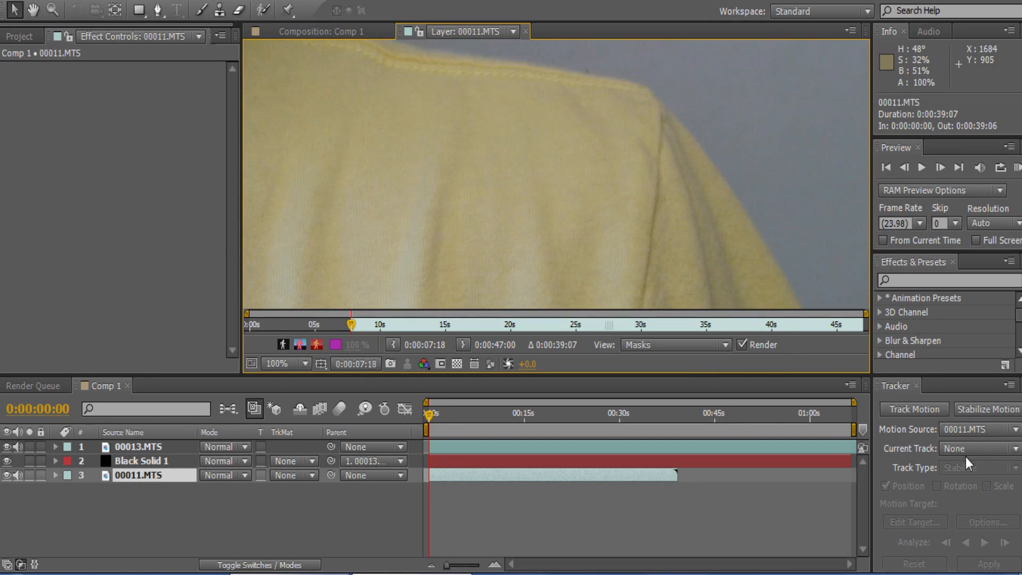
click(911, 410)
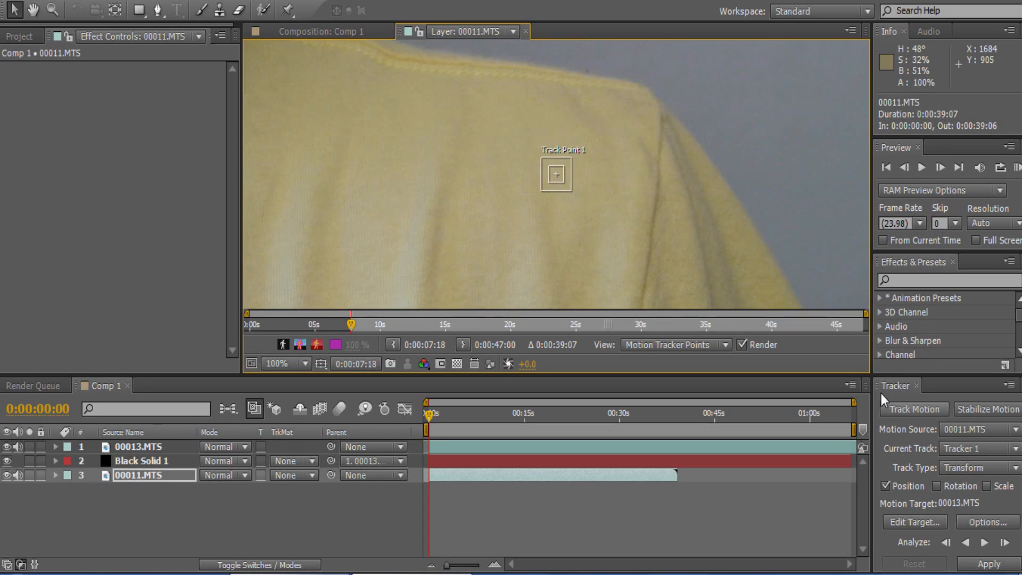
Step: Enlarge Track Point 1's feature and search regions and place it on the dark shoulder seam near the sleeve
drag(556, 174, 591, 124)
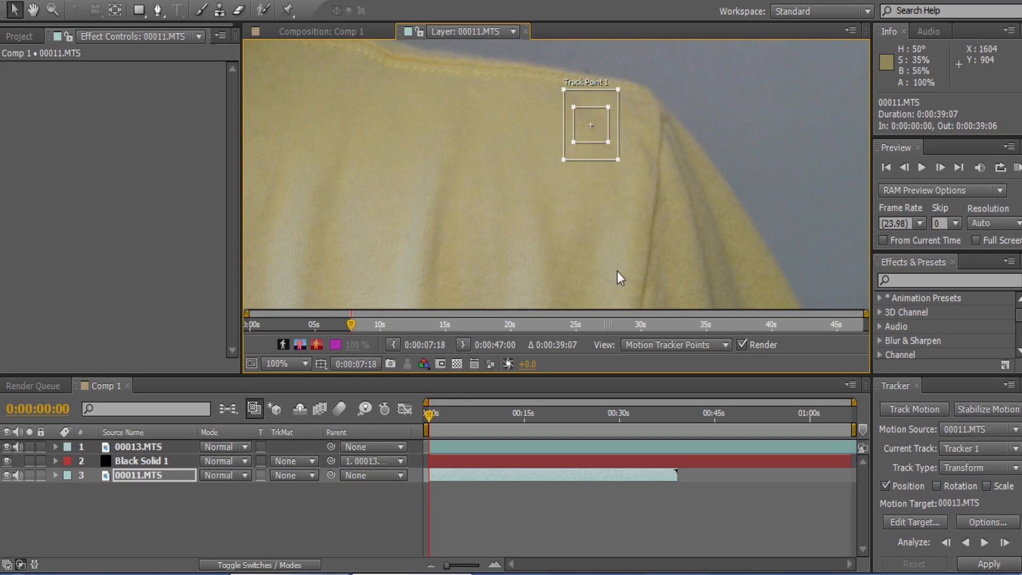
drag(575, 117, 576, 115)
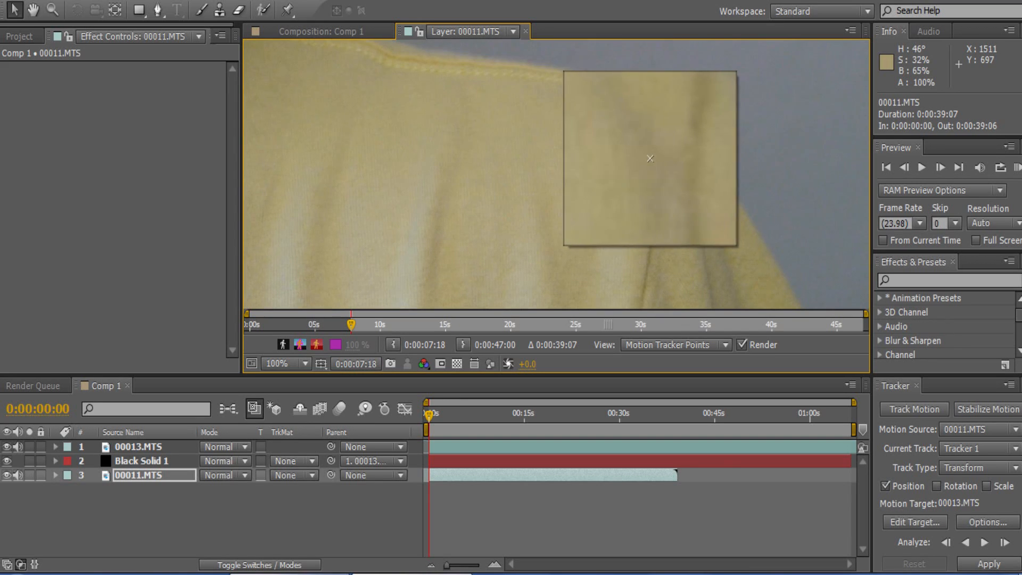
drag(650, 158, 650, 158)
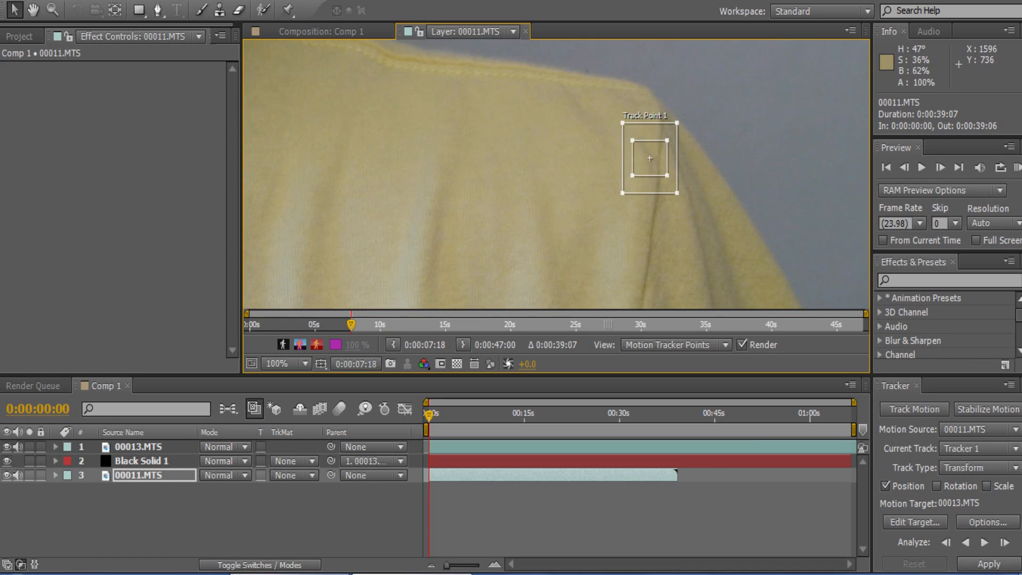
Step: Nudge Track Point 1 and analyze the shoulder motion forward from the first frame, stopping at 0:00:07:10
drag(650, 158, 649, 158)
click(985, 543)
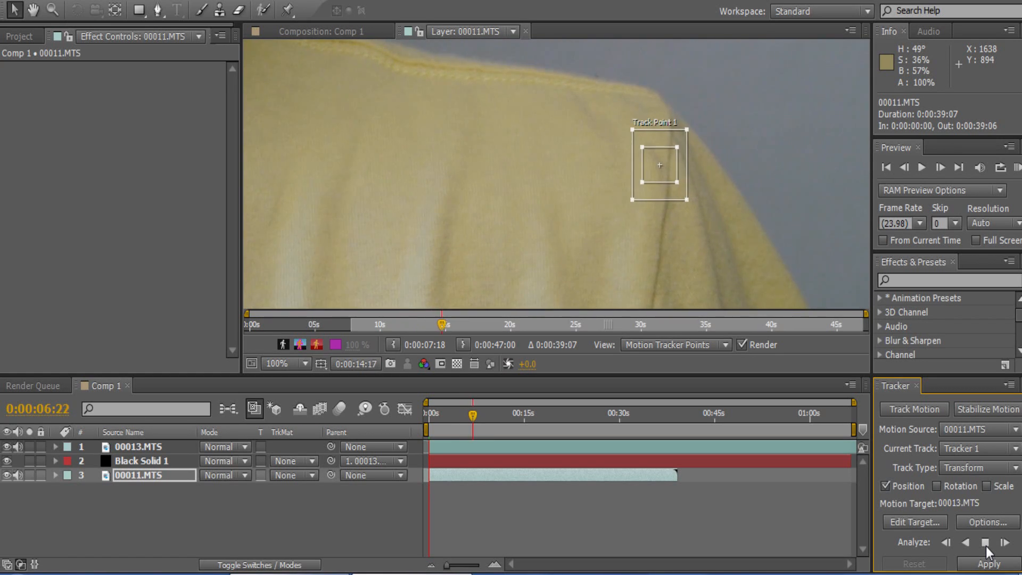
click(986, 546)
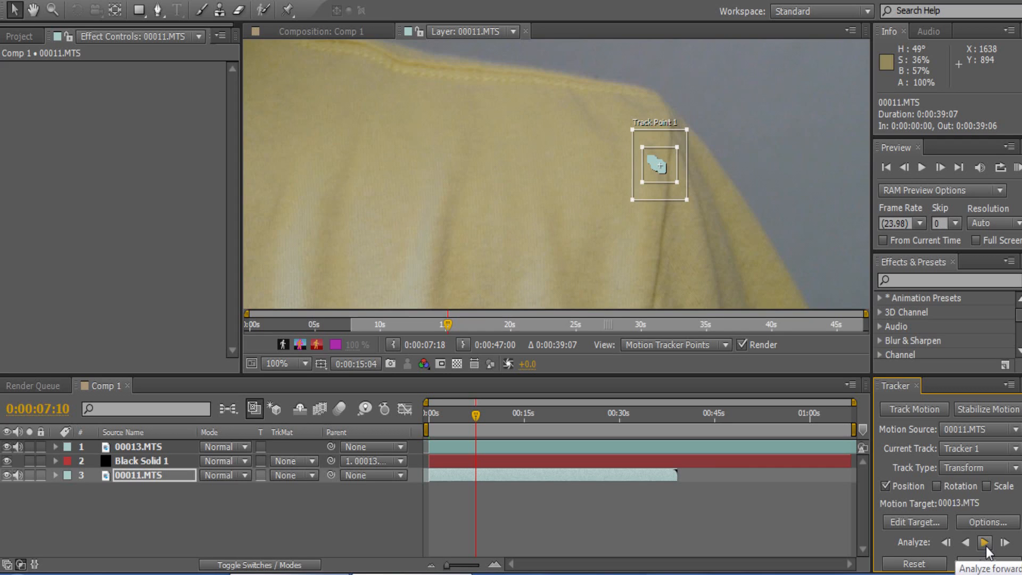
Step: Add a null object to Comp 1 and display it in the composition view
right_click(194, 506)
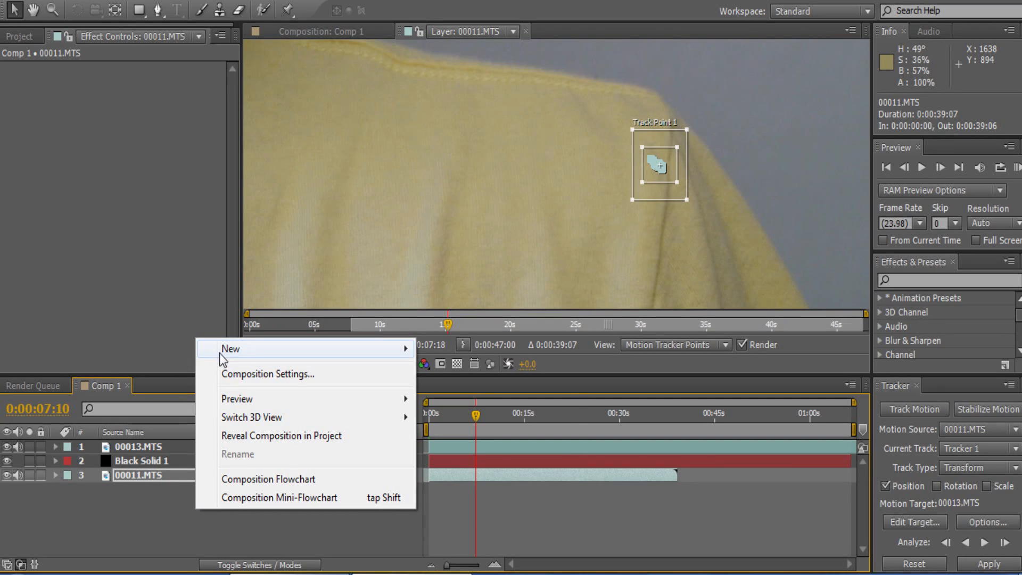
mouse_move(261, 356)
click(461, 447)
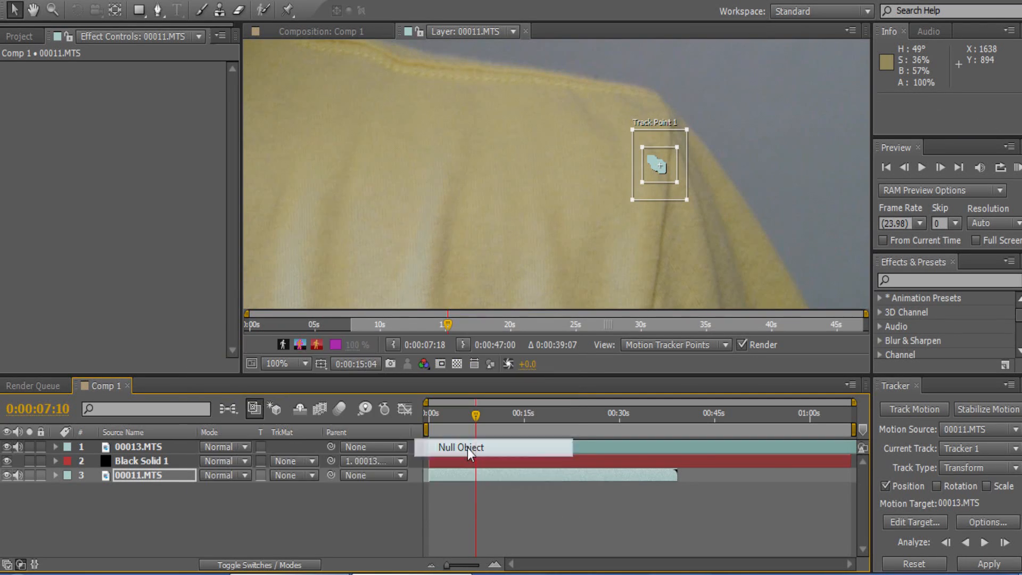
click(290, 33)
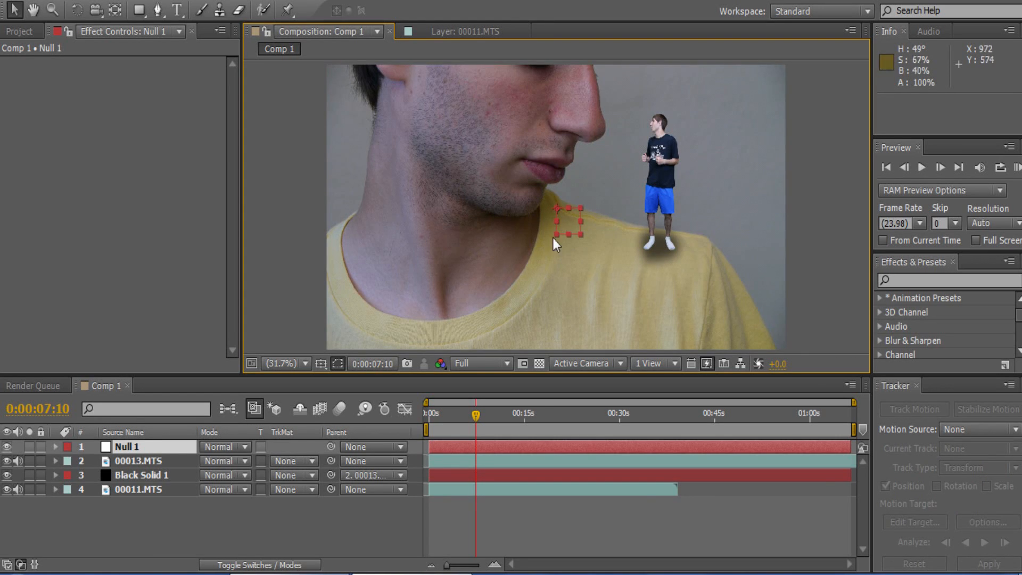
Step: Set Null 1 as the motion target of the track on the 00011.MTS layer
click(446, 33)
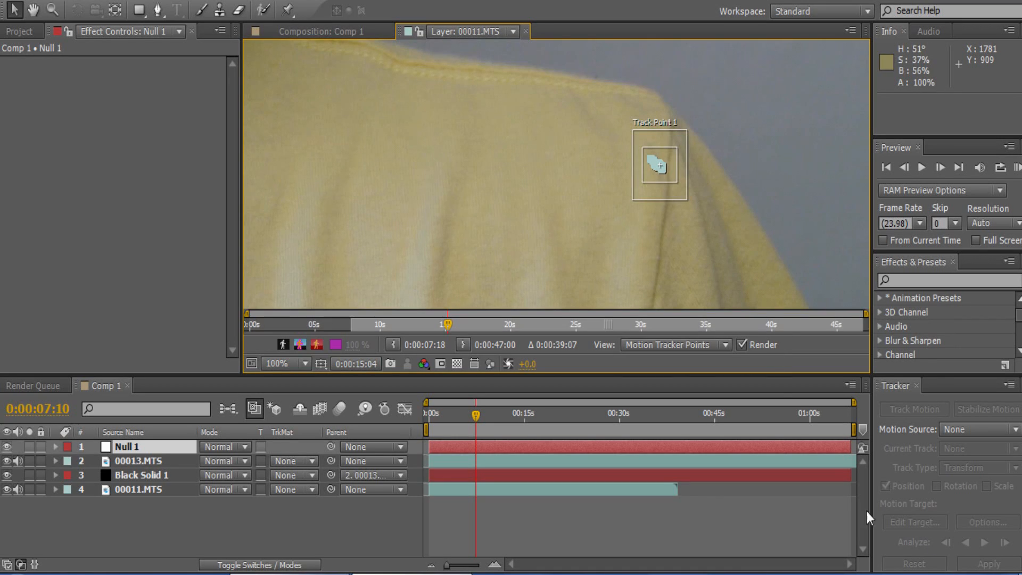
click(532, 490)
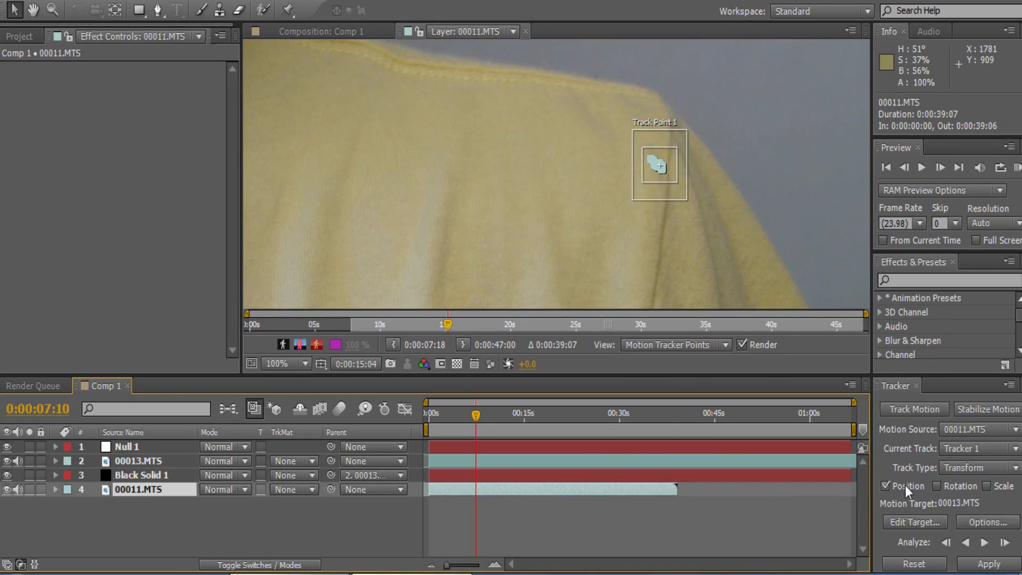
click(904, 518)
click(516, 253)
click(520, 272)
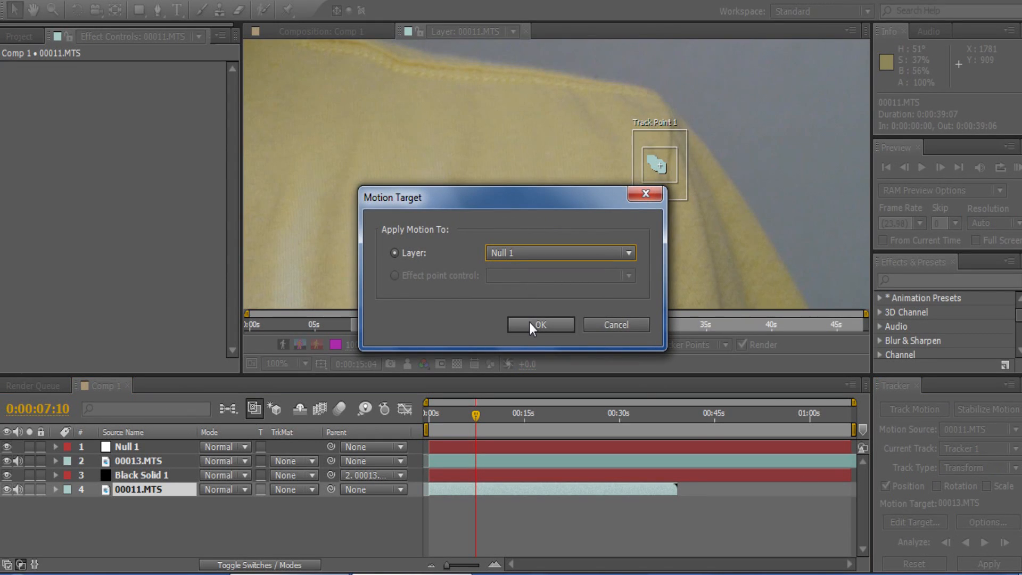
click(529, 321)
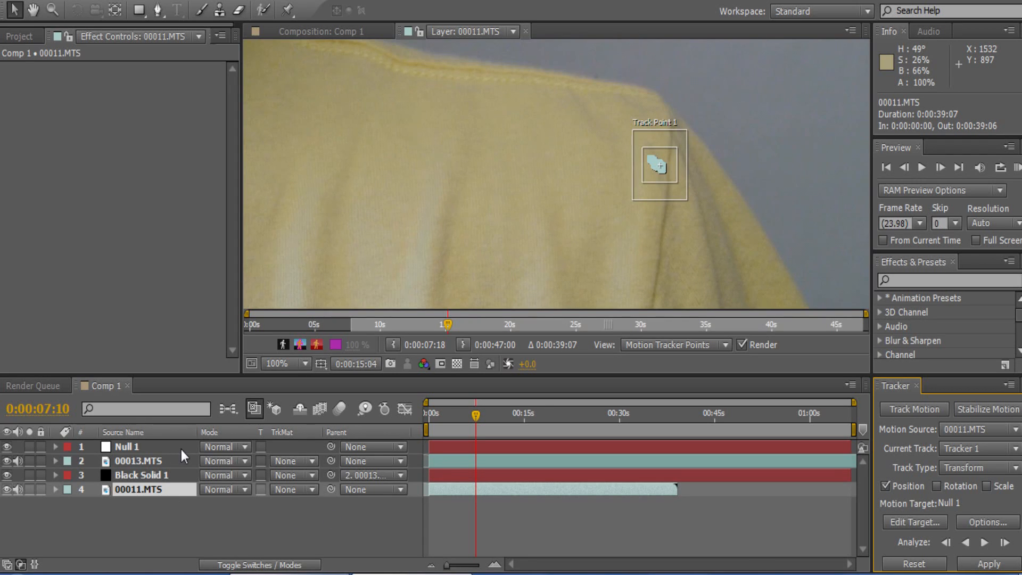
Step: Apply the tracking data to the null in both X and Y dimensions and return to the composition view
click(982, 569)
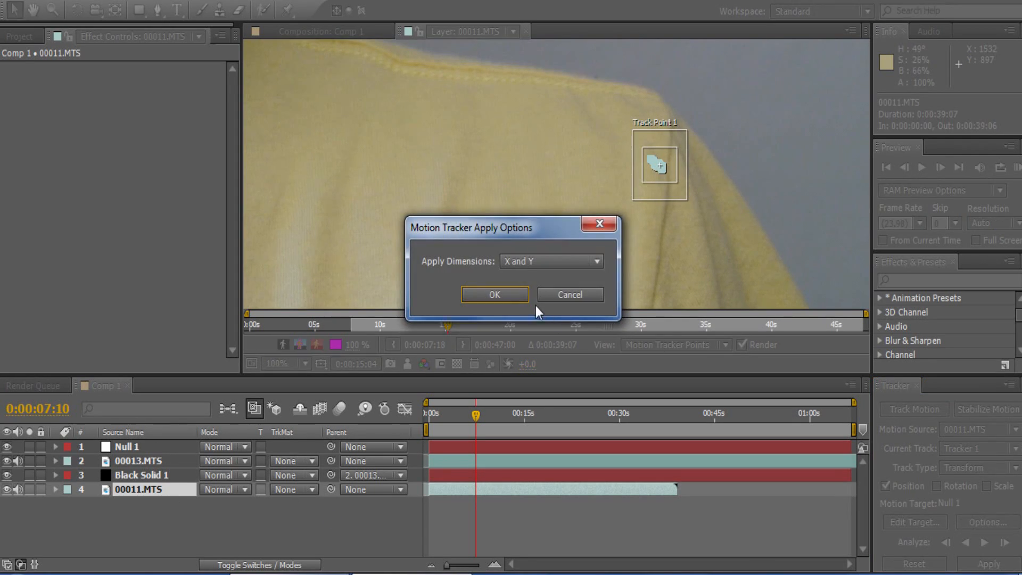
click(522, 298)
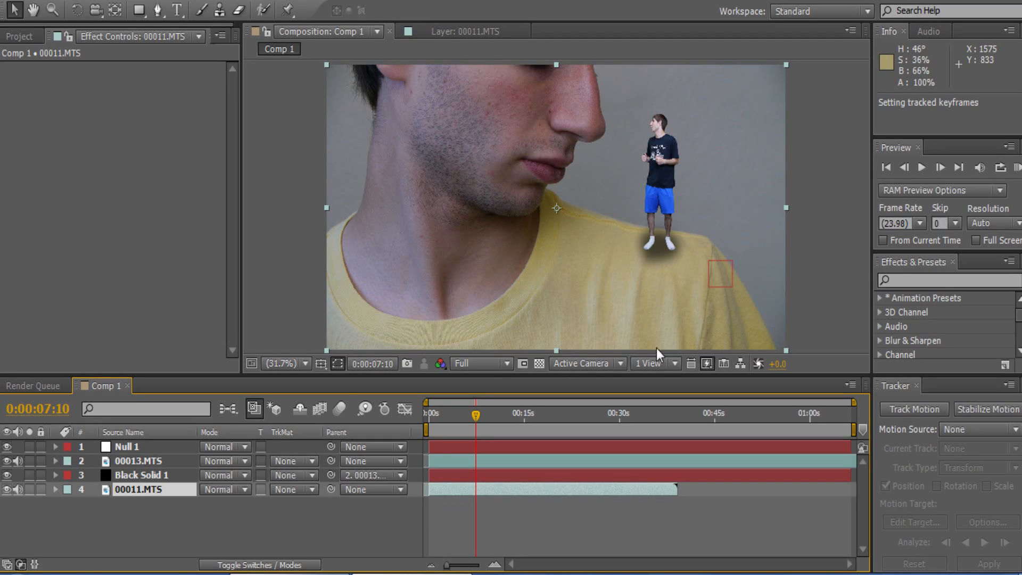
double_click(451, 488)
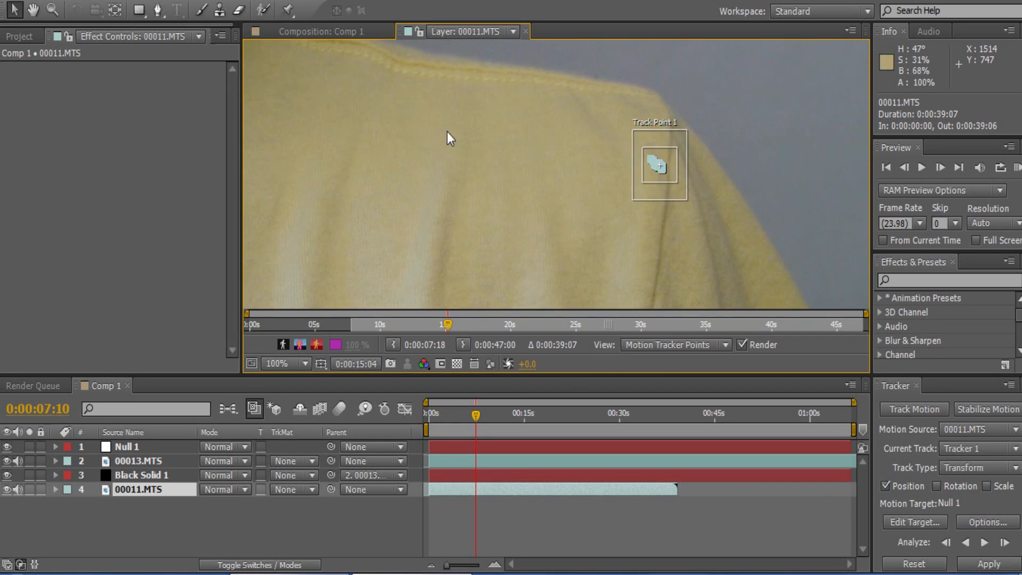
click(318, 32)
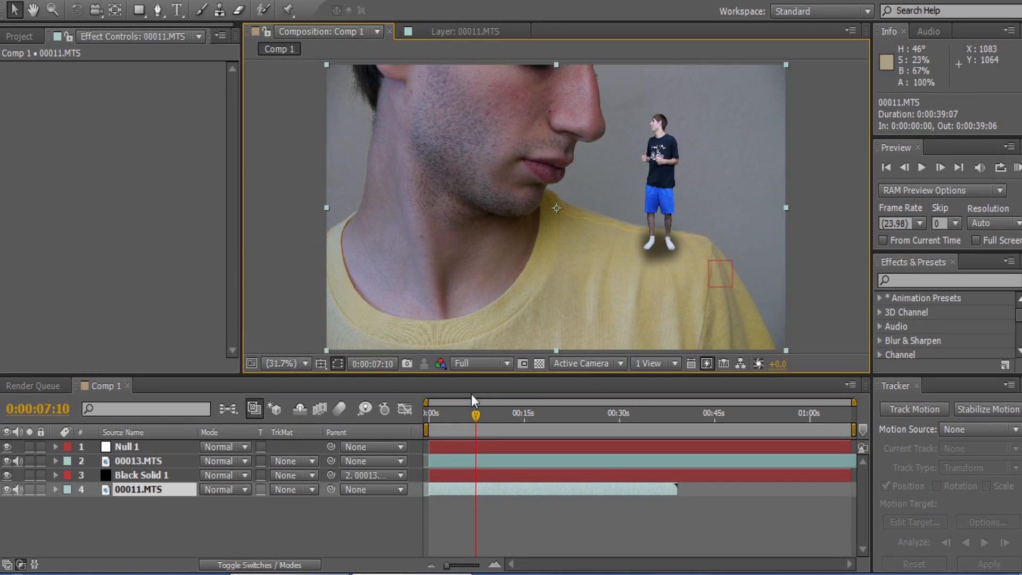
Step: Return to the first frame, hide the Null 1 layer and parent the 00013.MTS layer to it
drag(476, 417, 427, 421)
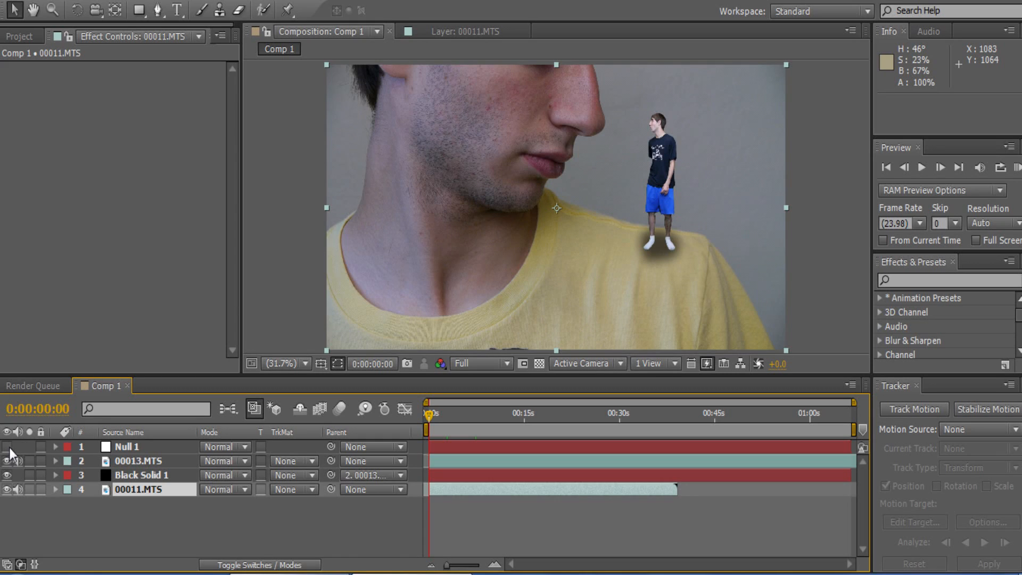
click(134, 460)
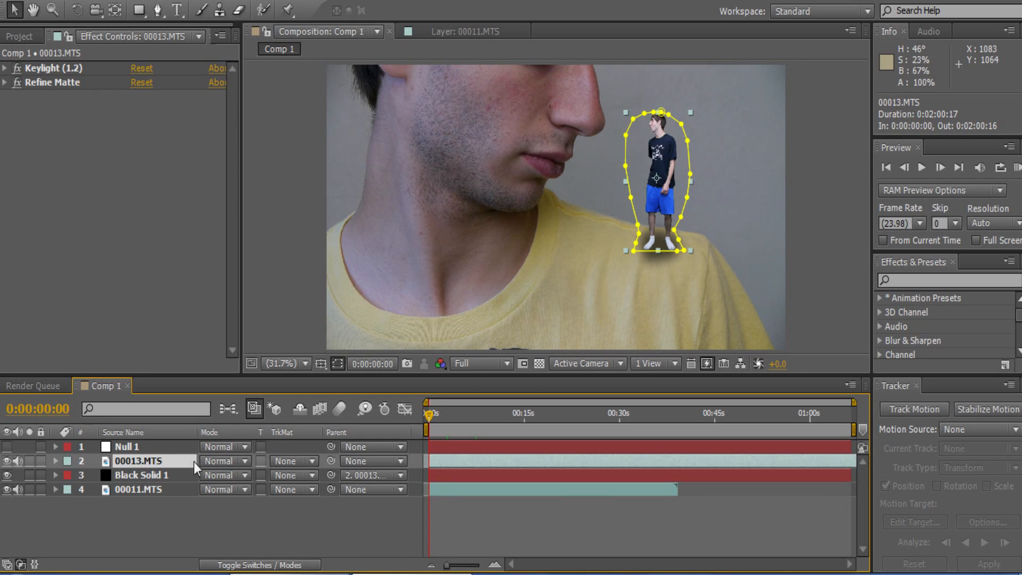
click(351, 459)
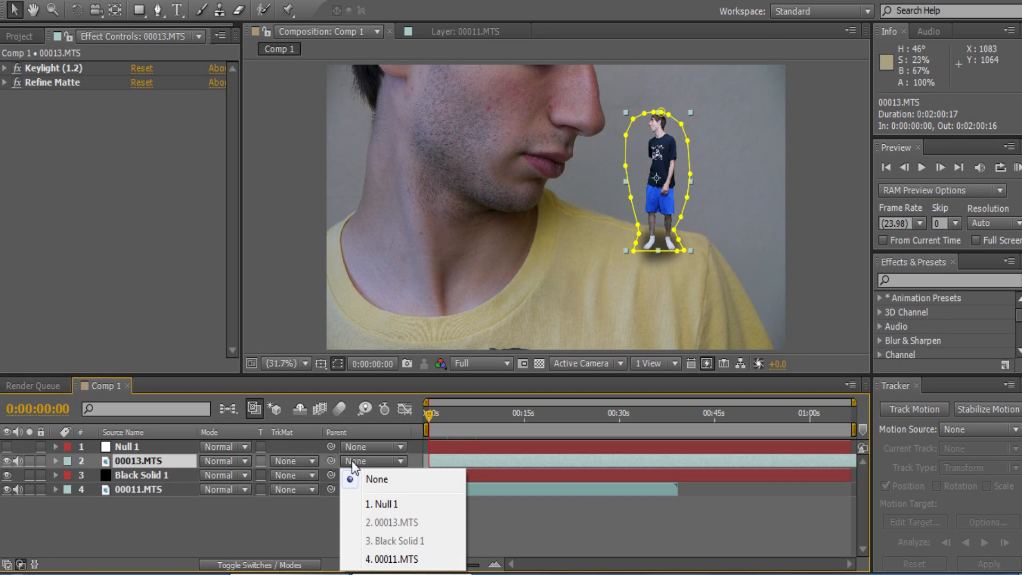
click(381, 503)
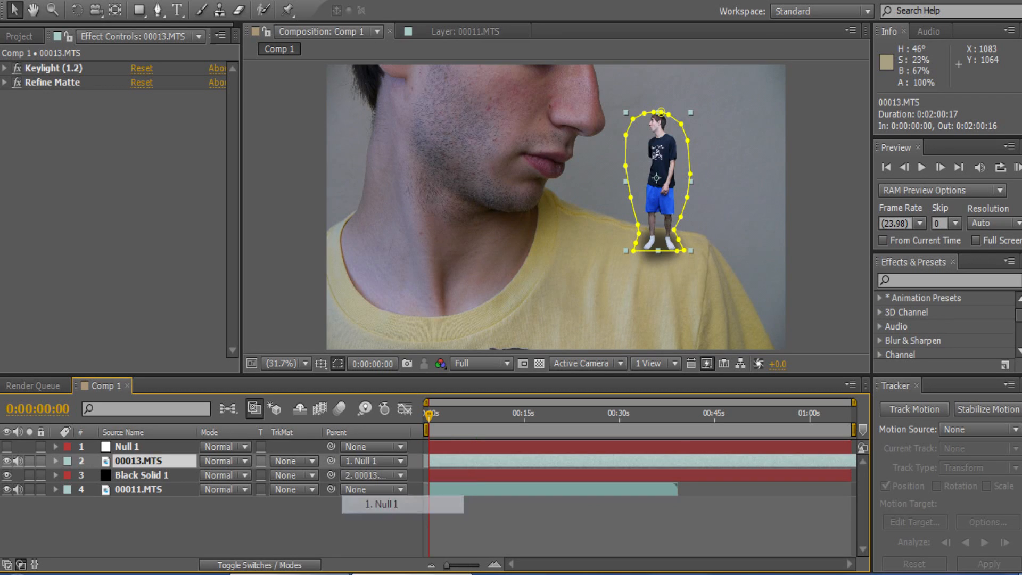
click(377, 526)
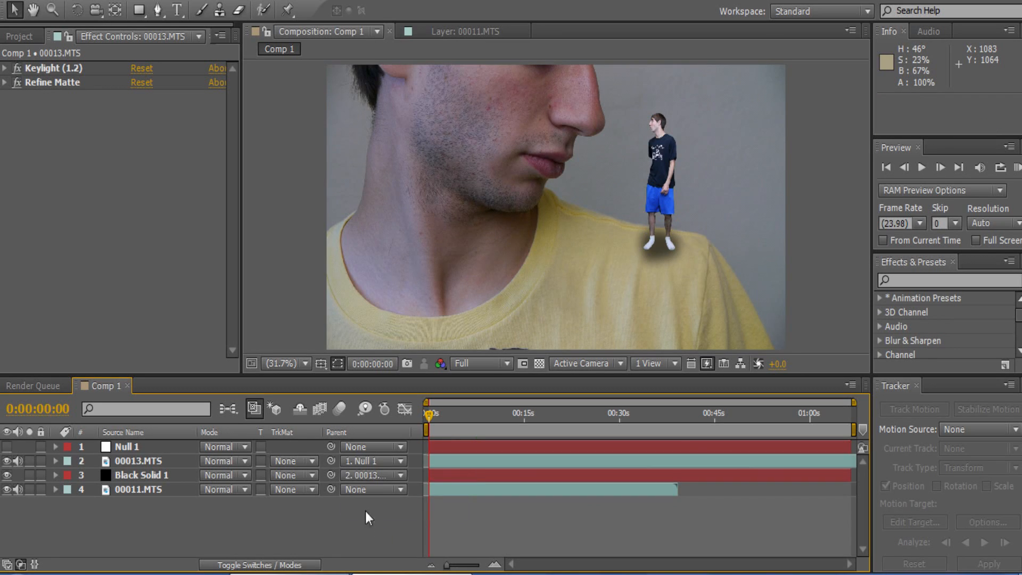
Step: Scrub through the opening seconds of the tracked range to check how the man follows the shoulder
click(153, 460)
click(248, 542)
drag(430, 414, 437, 415)
click(450, 413)
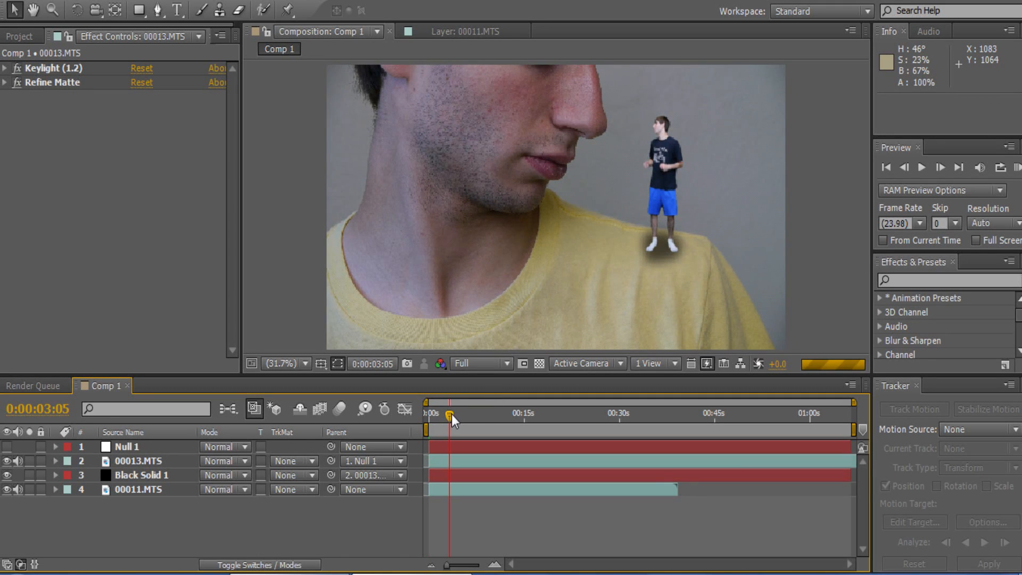
drag(451, 414, 482, 409)
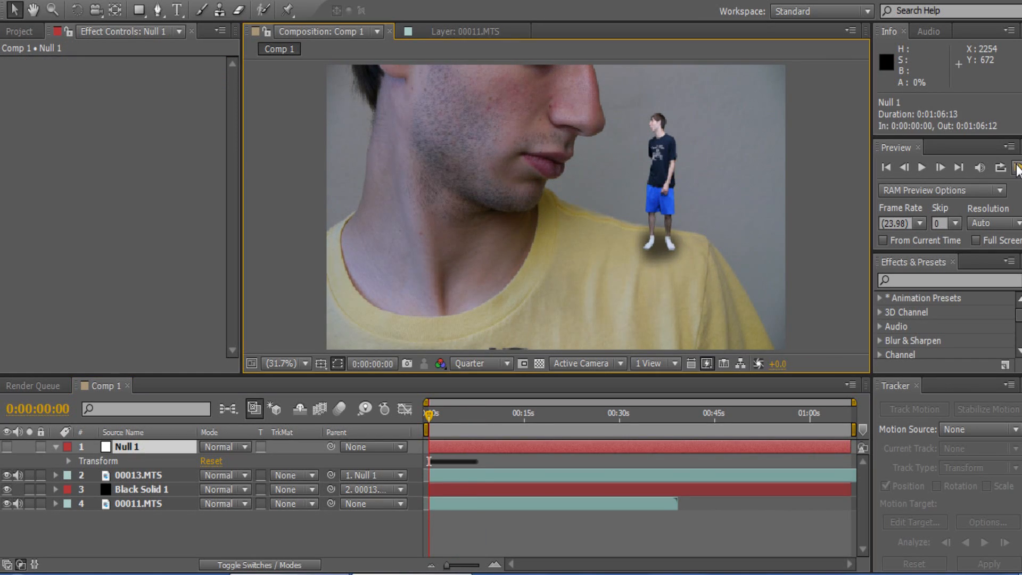
Step: Play a quarter-resolution RAM preview of the opening seconds, then return to the first frame with no layer selected
click(1017, 168)
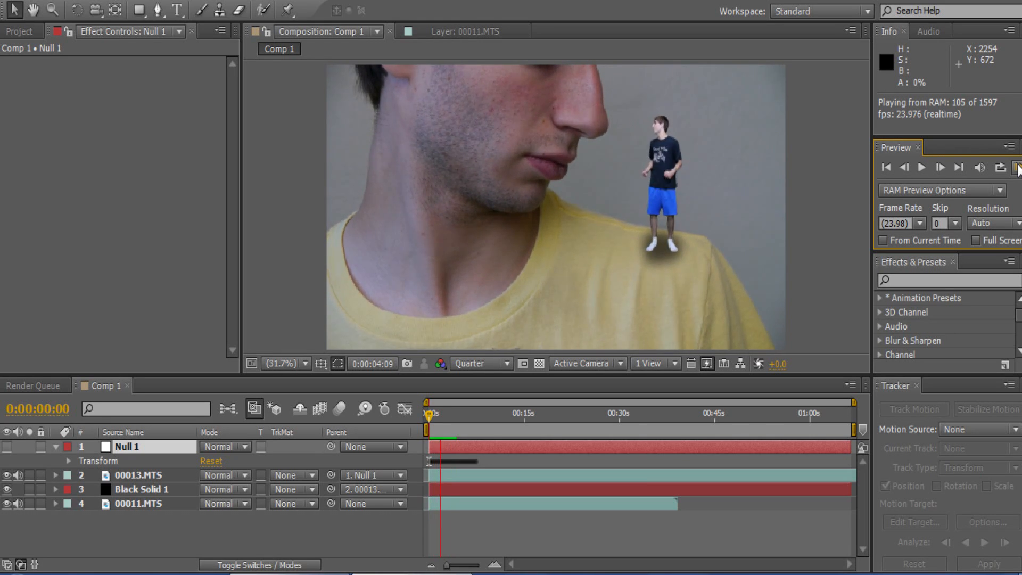
click(1017, 169)
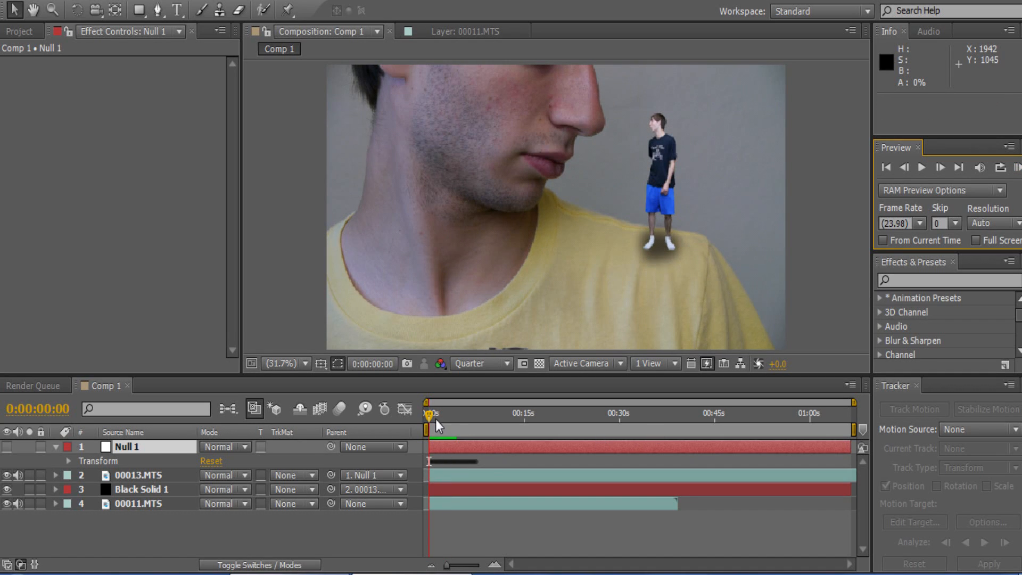
mouse_move(432, 418)
mouse_down()
mouse_move(451, 426)
mouse_move(446, 436)
mouse_move(420, 430)
mouse_move(430, 433)
mouse_up()
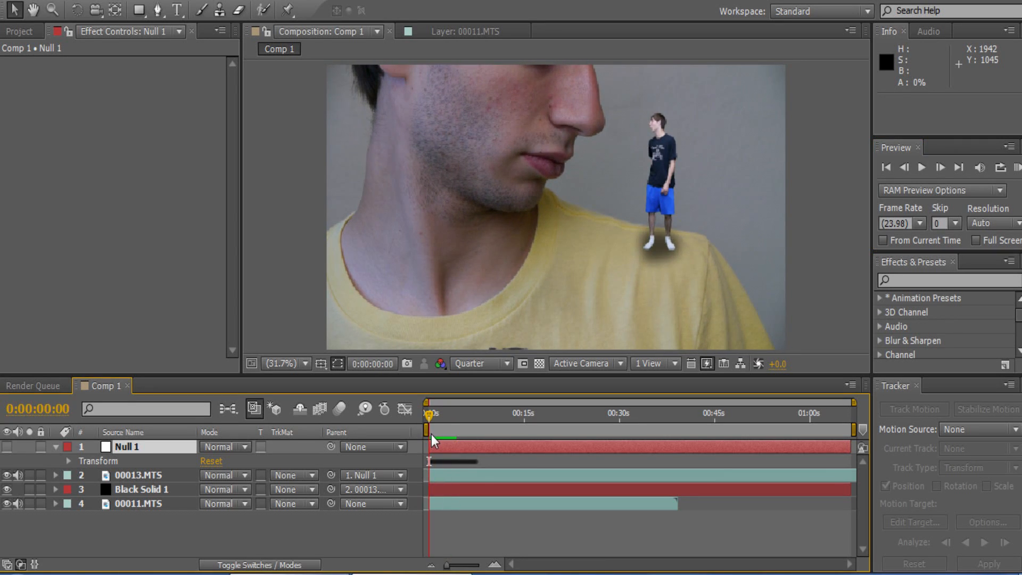
click(185, 536)
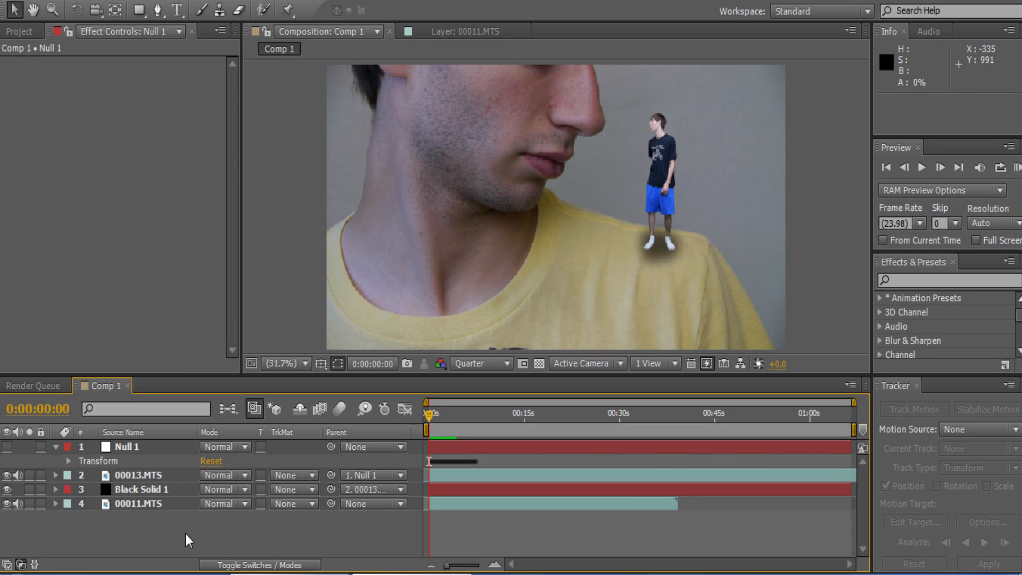